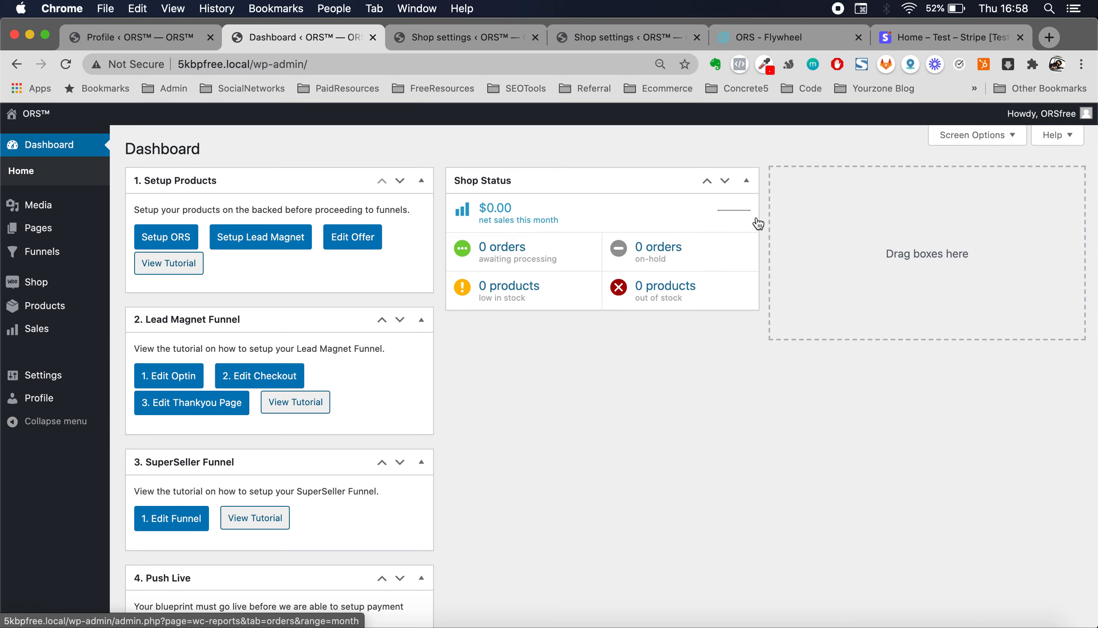
Check the Stripe test dashboard and the ORS site's SSL and primary domain status on Flywheel.
click(926, 38)
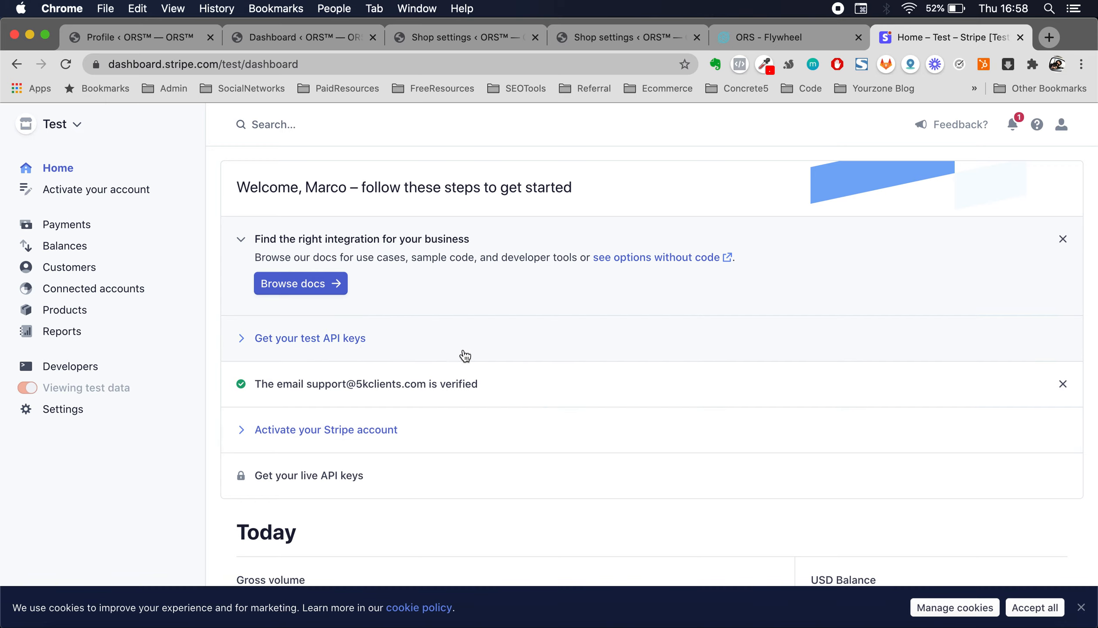
click(322, 38)
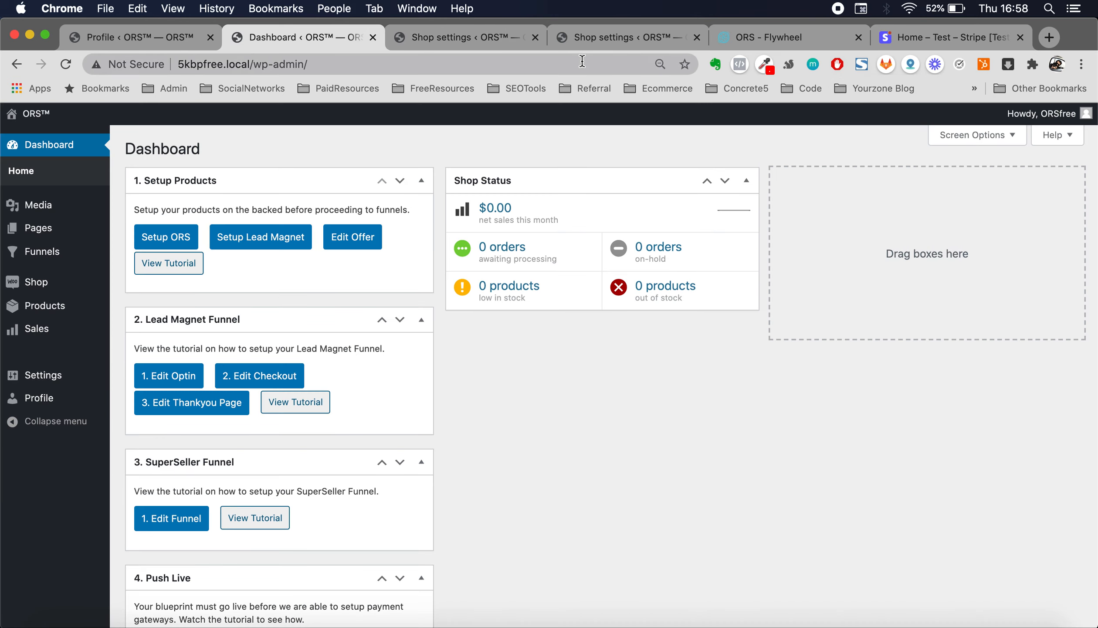
click(724, 40)
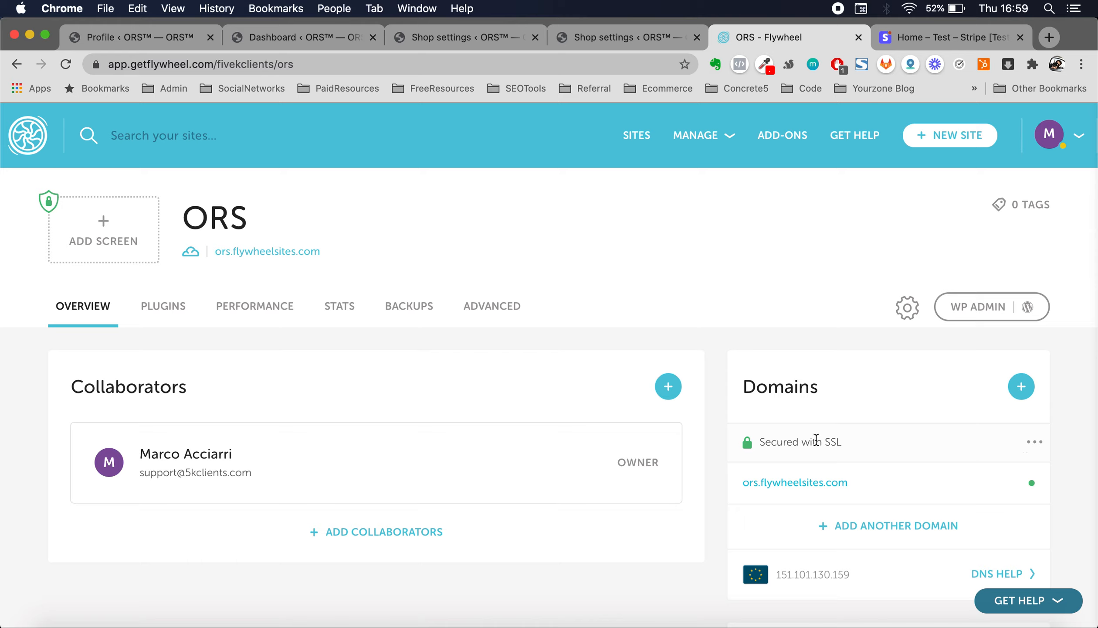
mouse_move(970, 492)
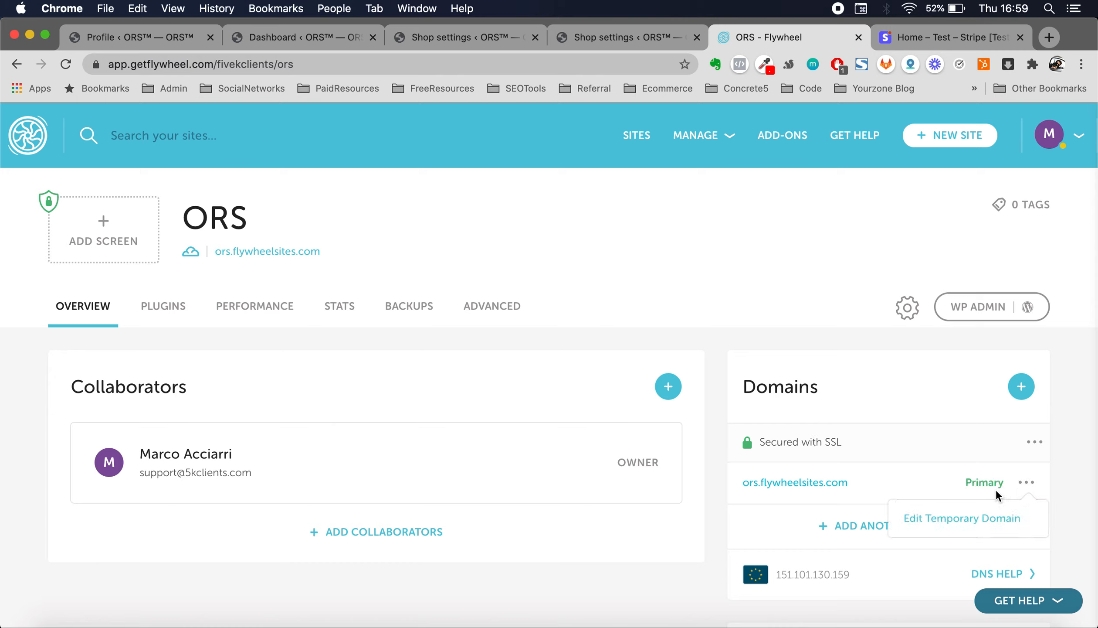
mouse_move(1025, 482)
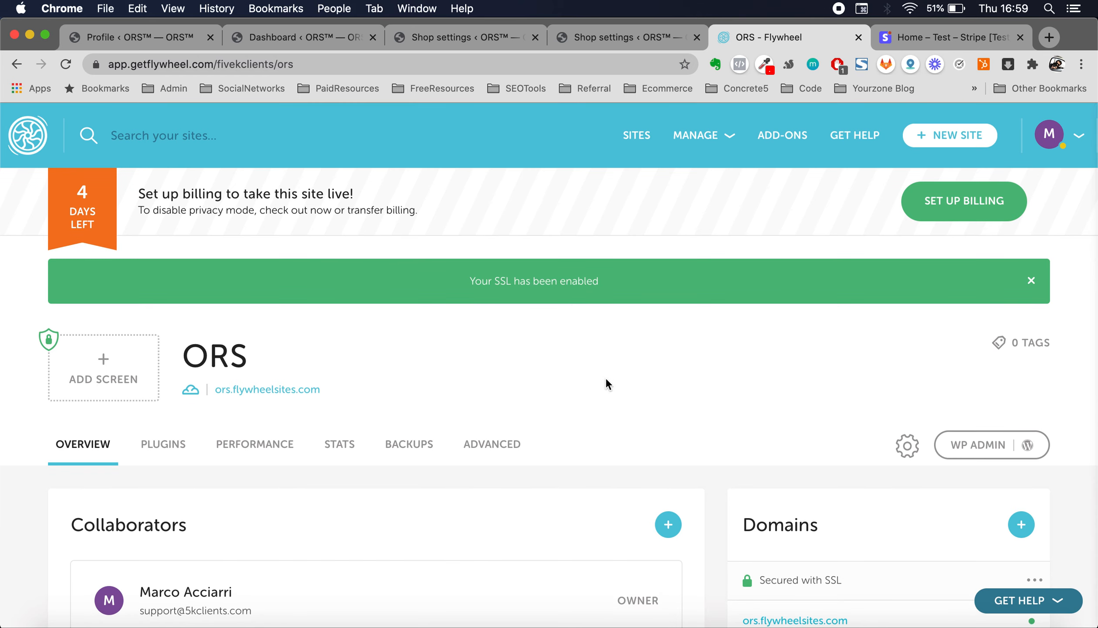
scroll(640, 350, down, 3)
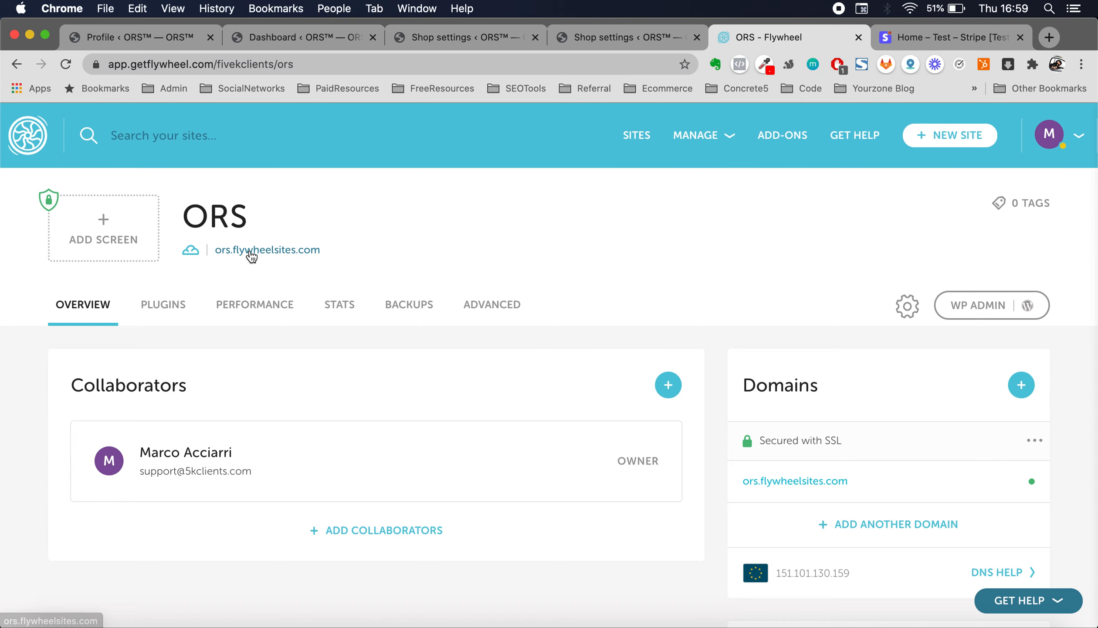
Switch to the ORS shop admin and review the payment methods in the shop's payment settings.
click(330, 43)
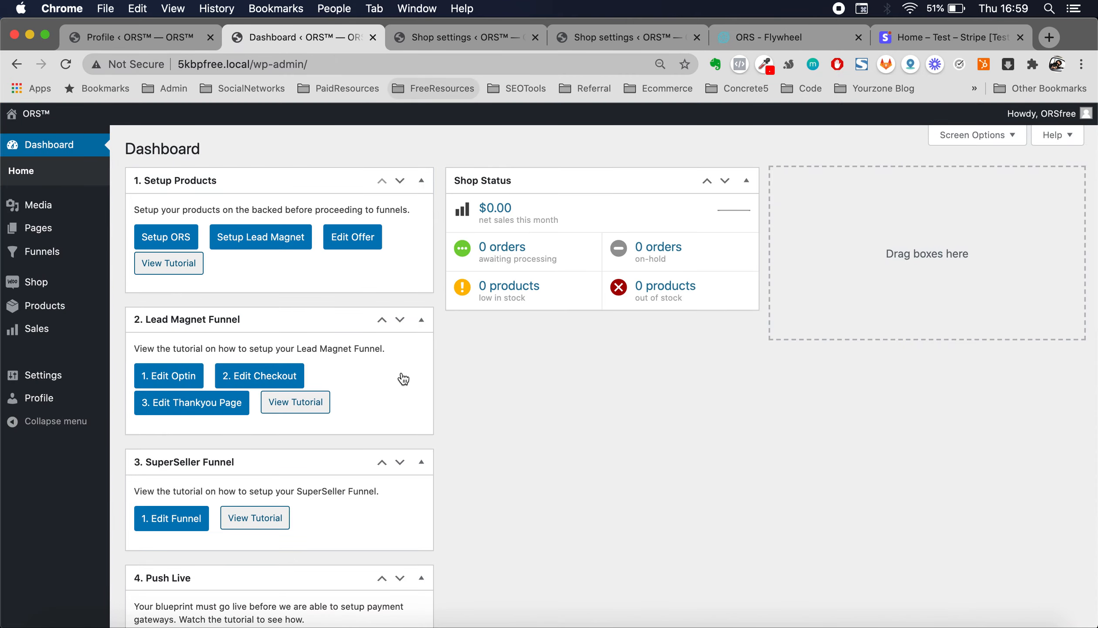
scroll(389, 414, down, 5)
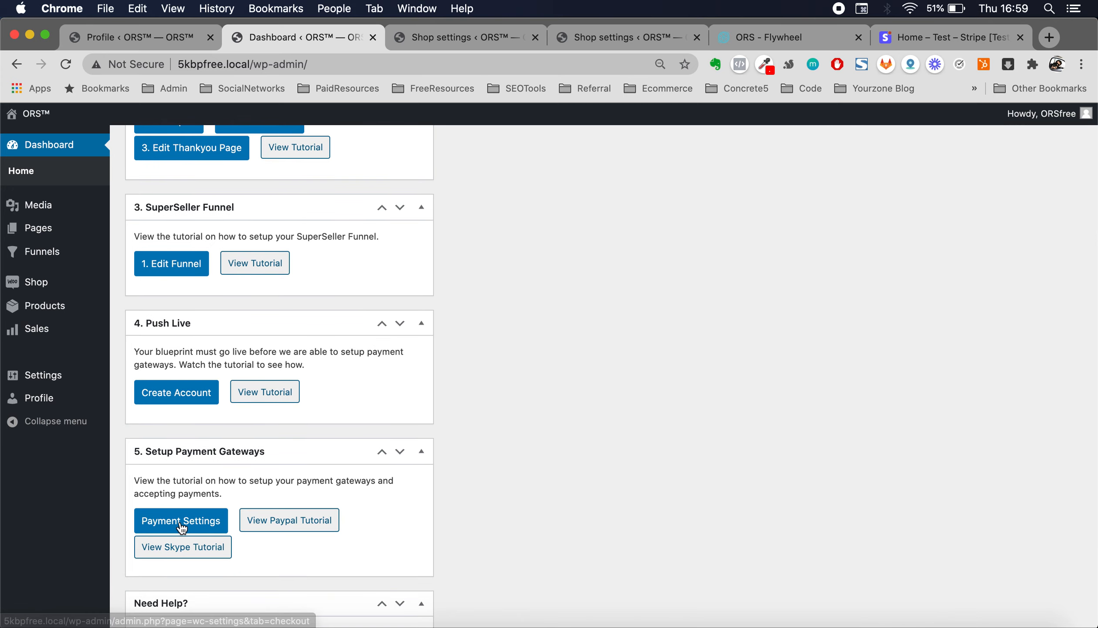
click(463, 45)
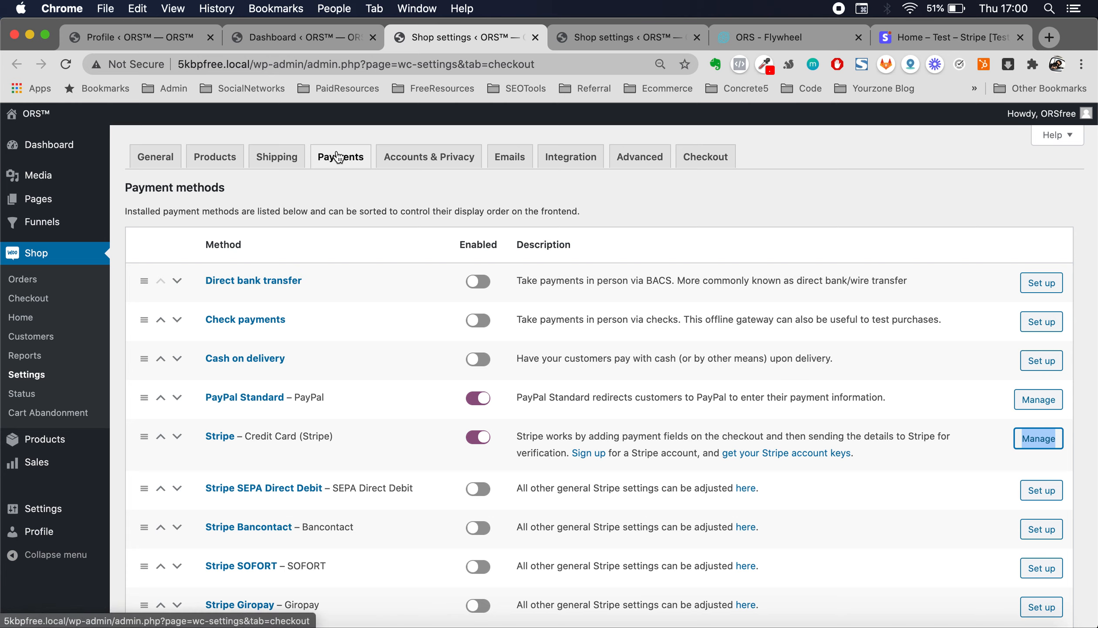
scroll(306, 301, down, 3)
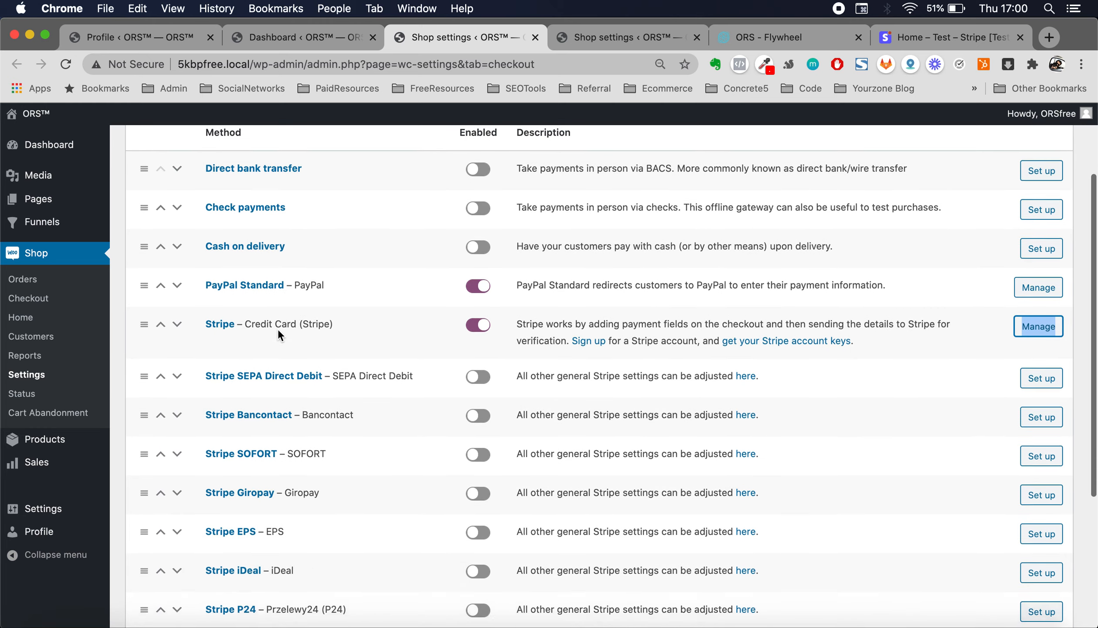
scroll(310, 469, down, 2)
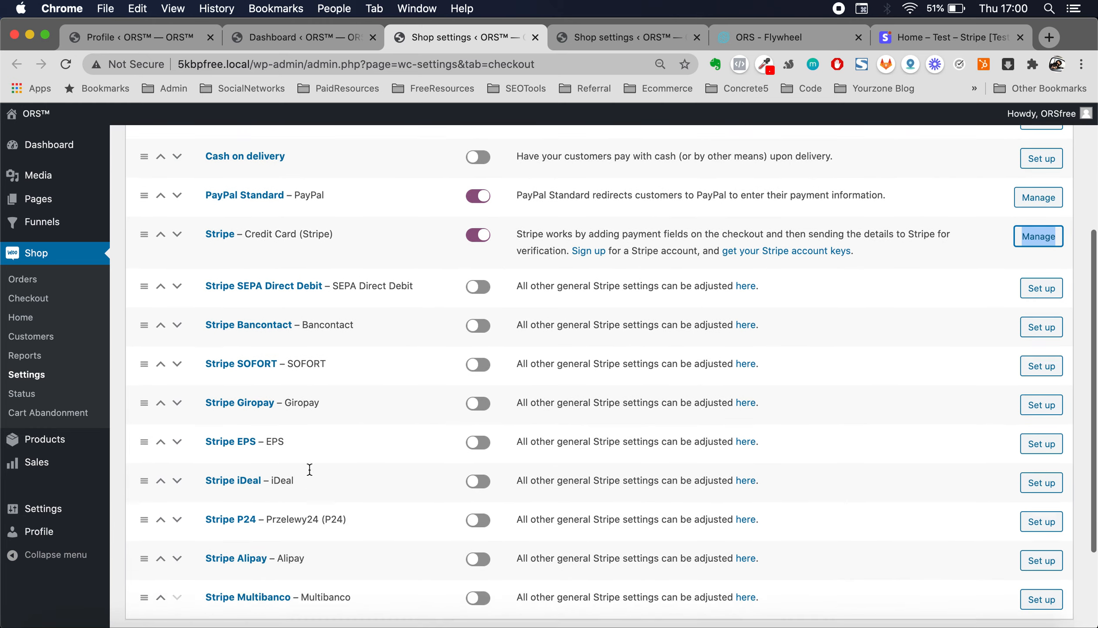
scroll(311, 471, down, 1)
scroll(311, 462, up, 6)
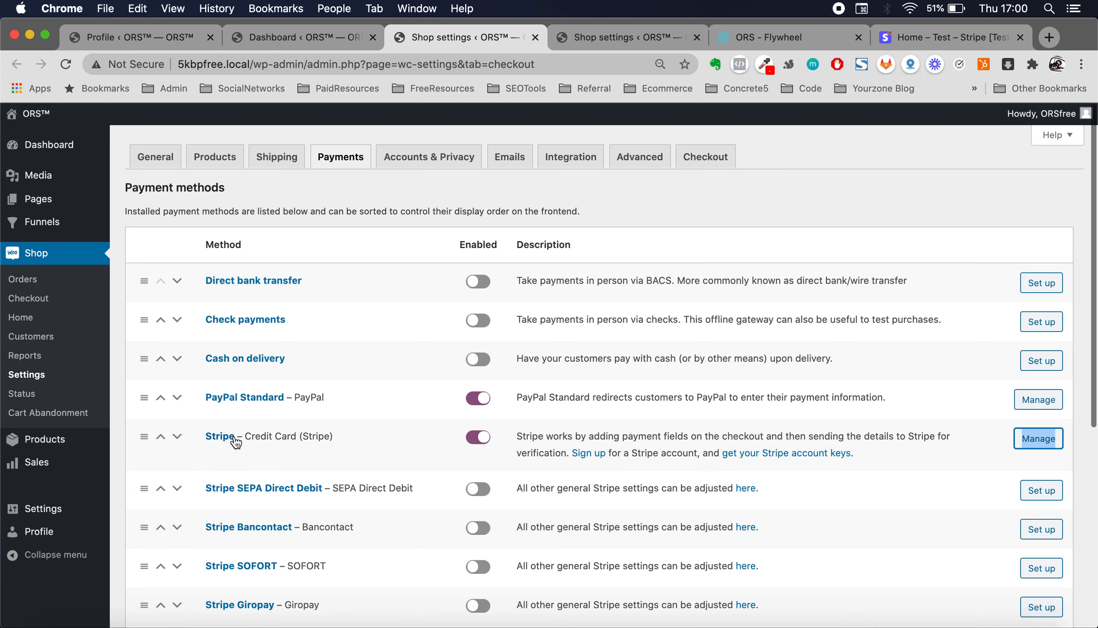
Open the Stripe payment method settings and review its title, description, webhook endpoint and test key fields.
click(665, 44)
scroll(684, 285, up, 4)
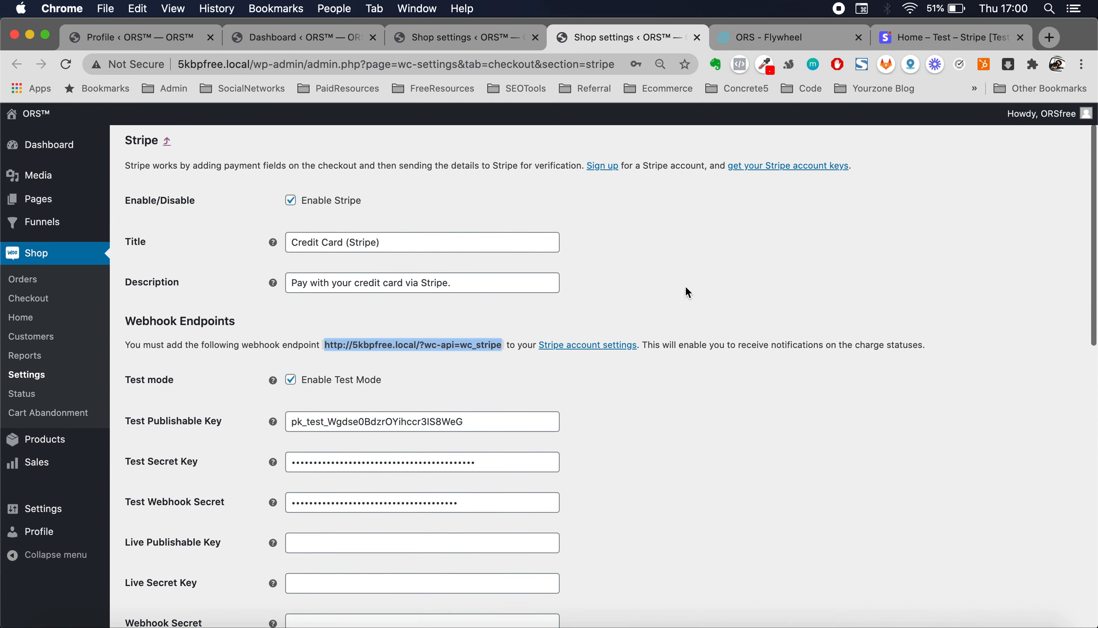
scroll(672, 288, up, 2)
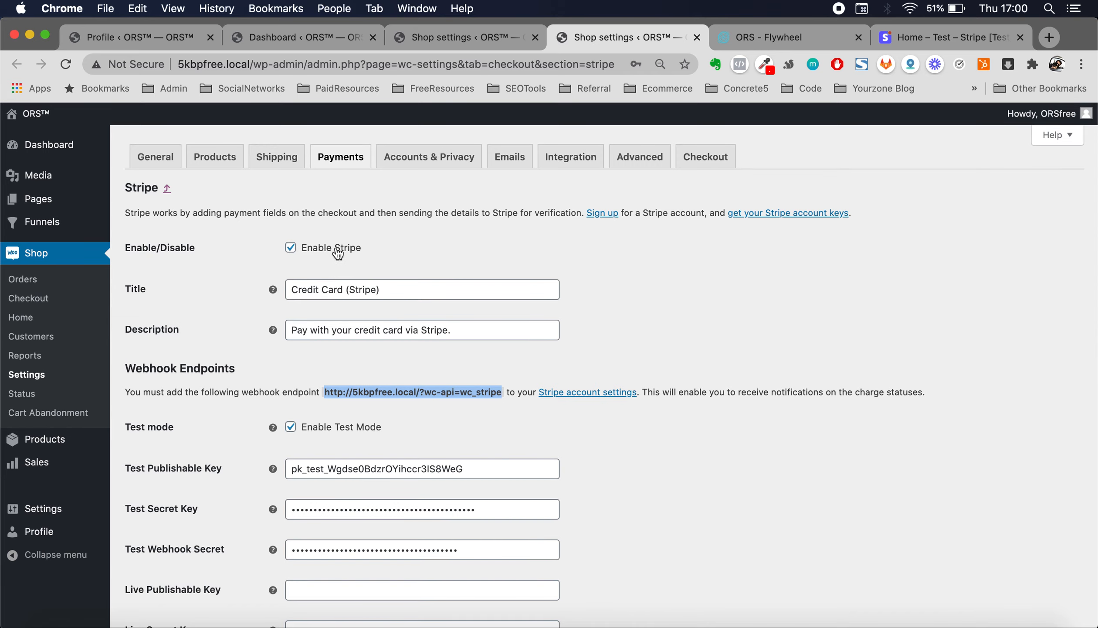
triple_click(408, 292)
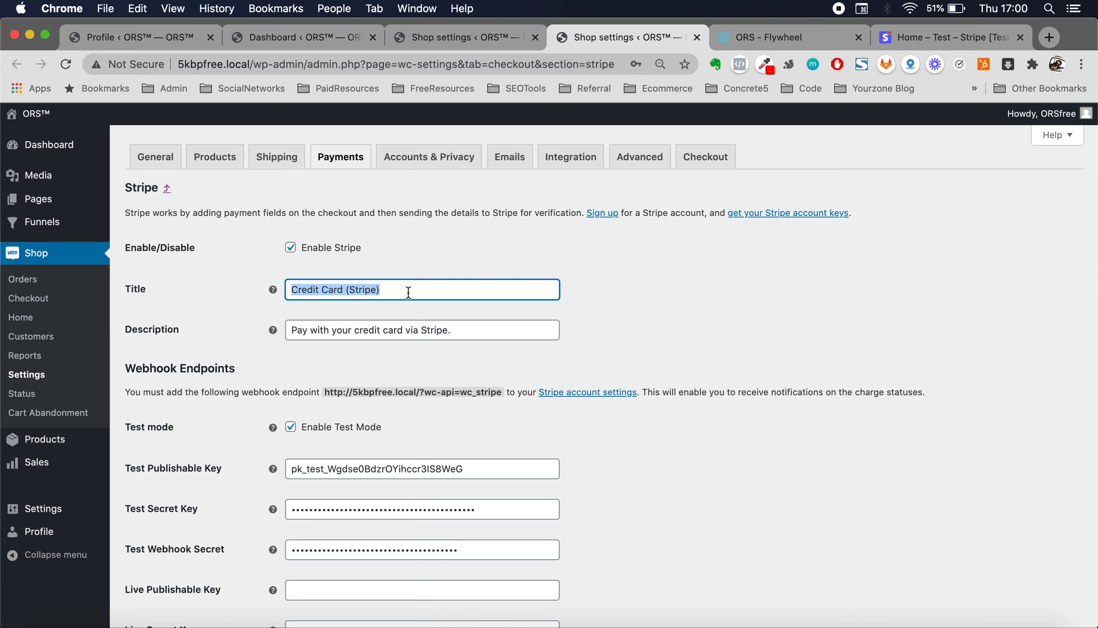
click(409, 292)
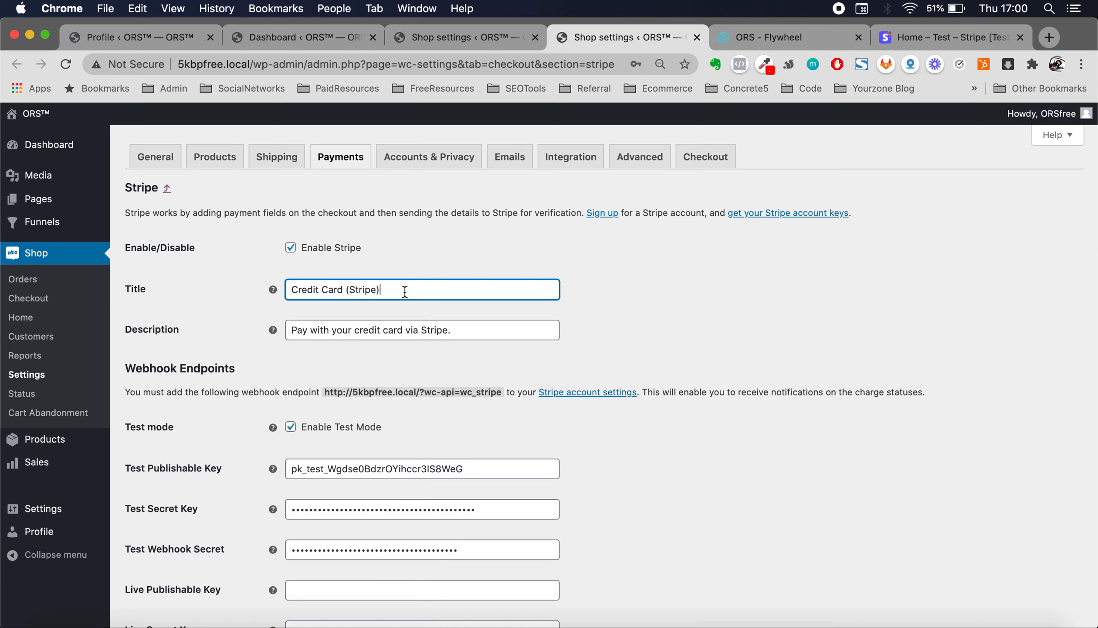
drag(347, 290, 410, 290)
triple_click(338, 330)
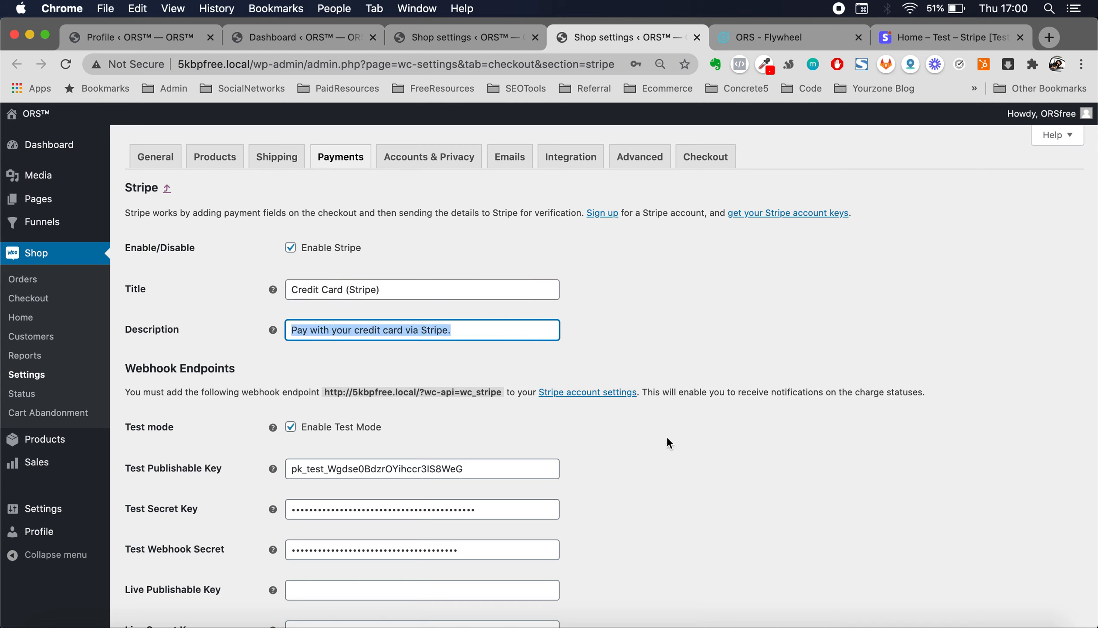
scroll(702, 508, down, 5)
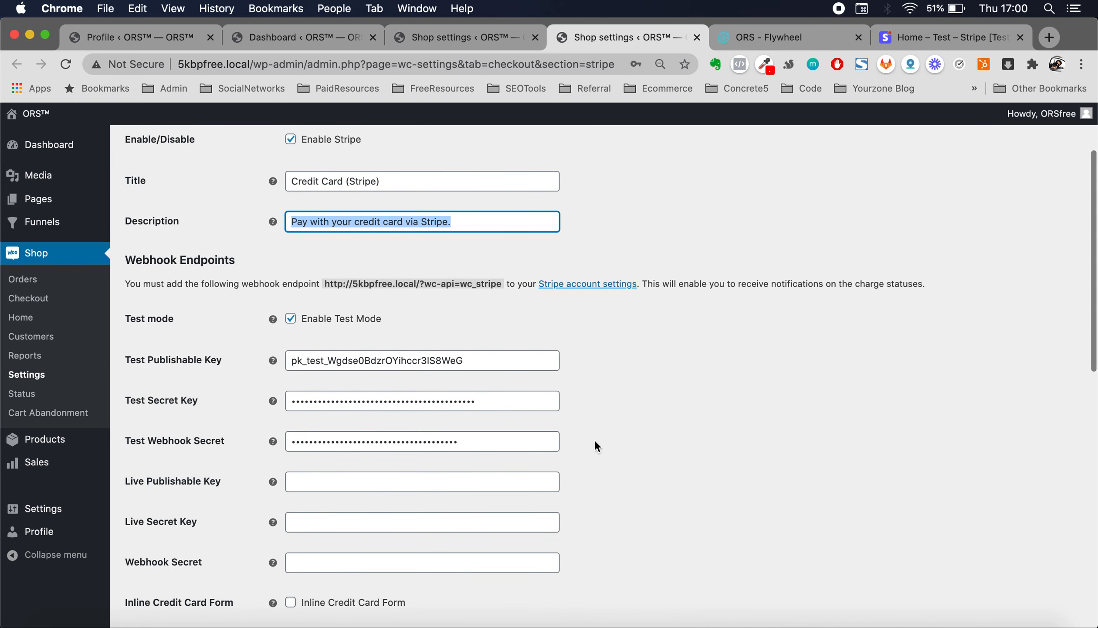
scroll(741, 363, down, 1)
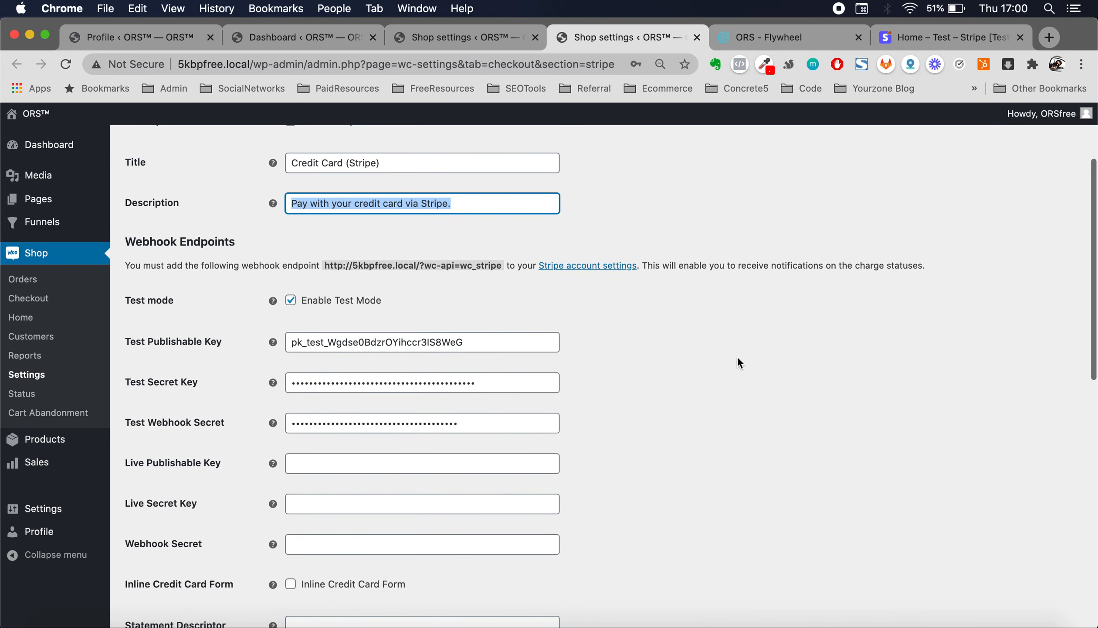
Copy the test publishable key from the Stripe dashboard into the shop's Test Publishable Key field, replacing the existing key.
click(913, 37)
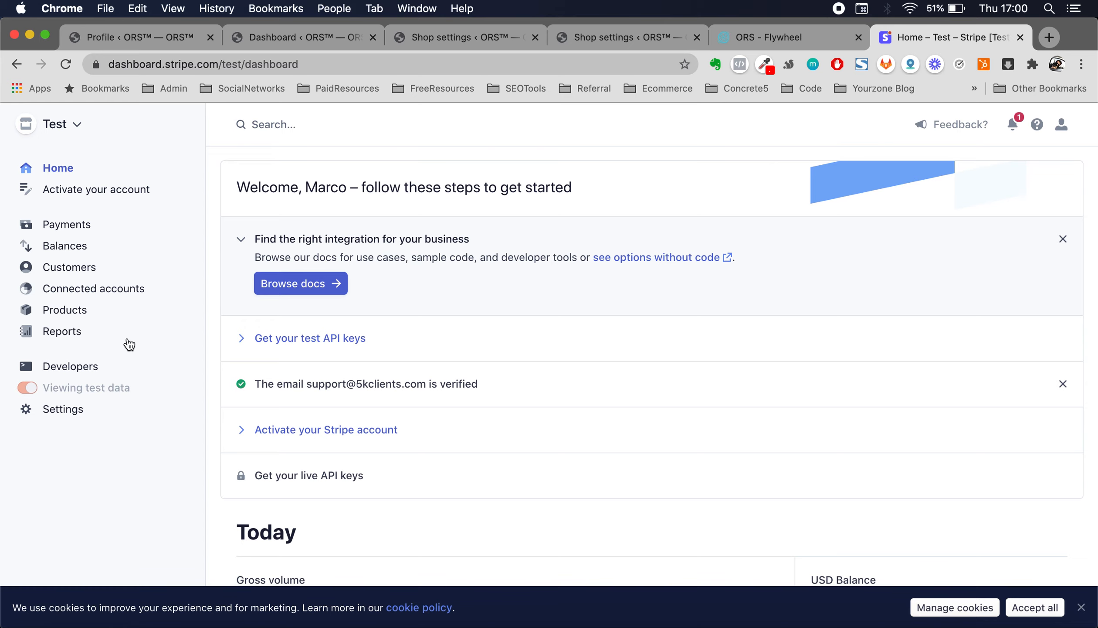
click(323, 344)
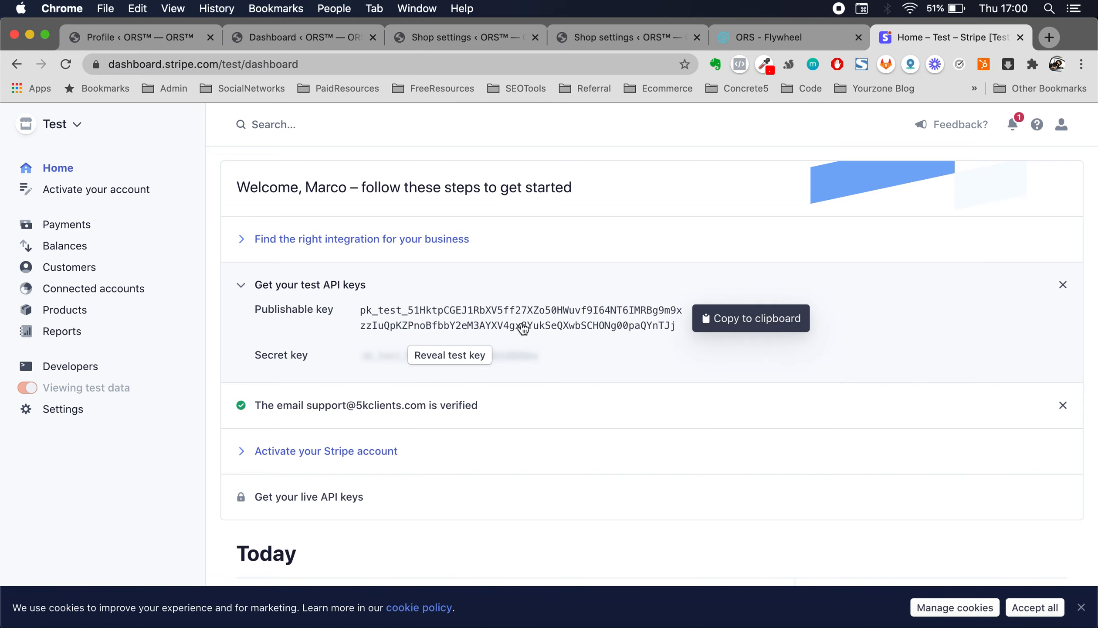
click(632, 318)
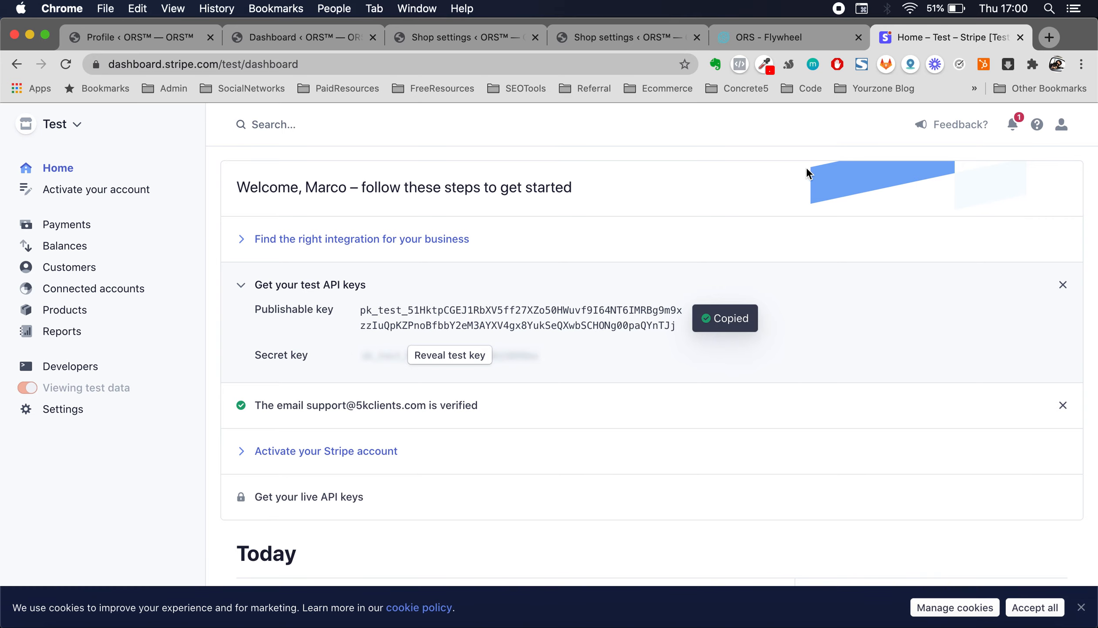
click(569, 30)
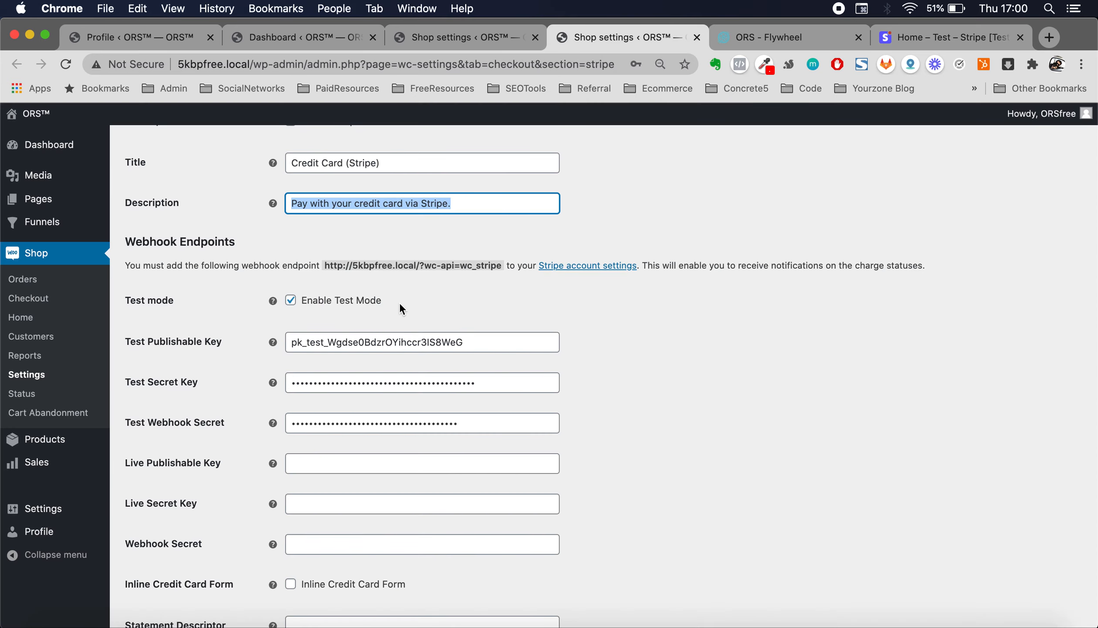
double_click(522, 343)
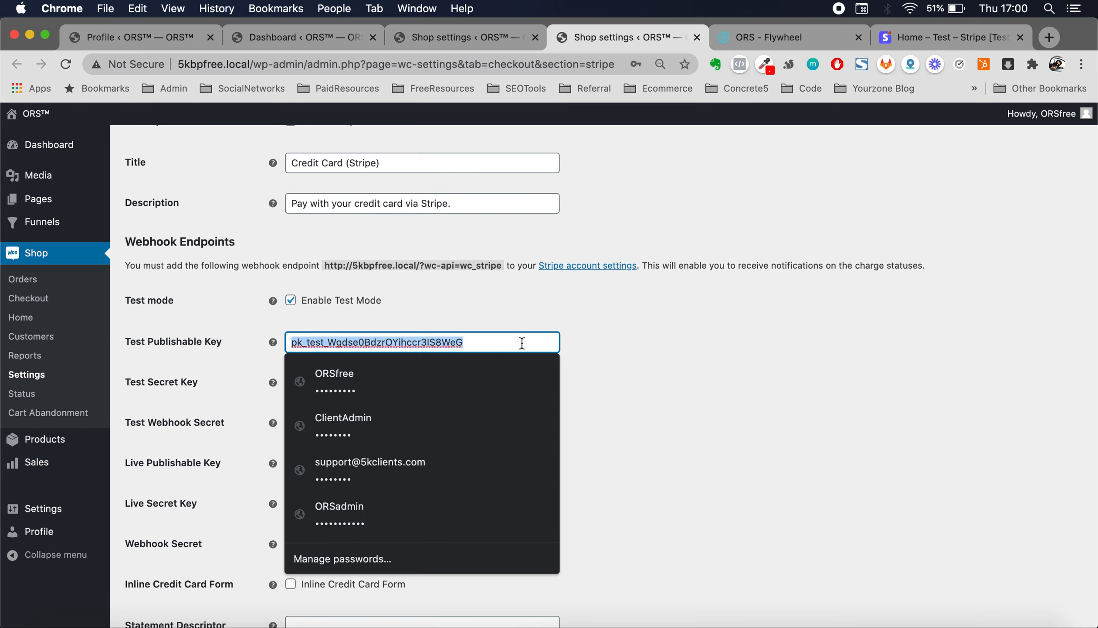
key(super+v)
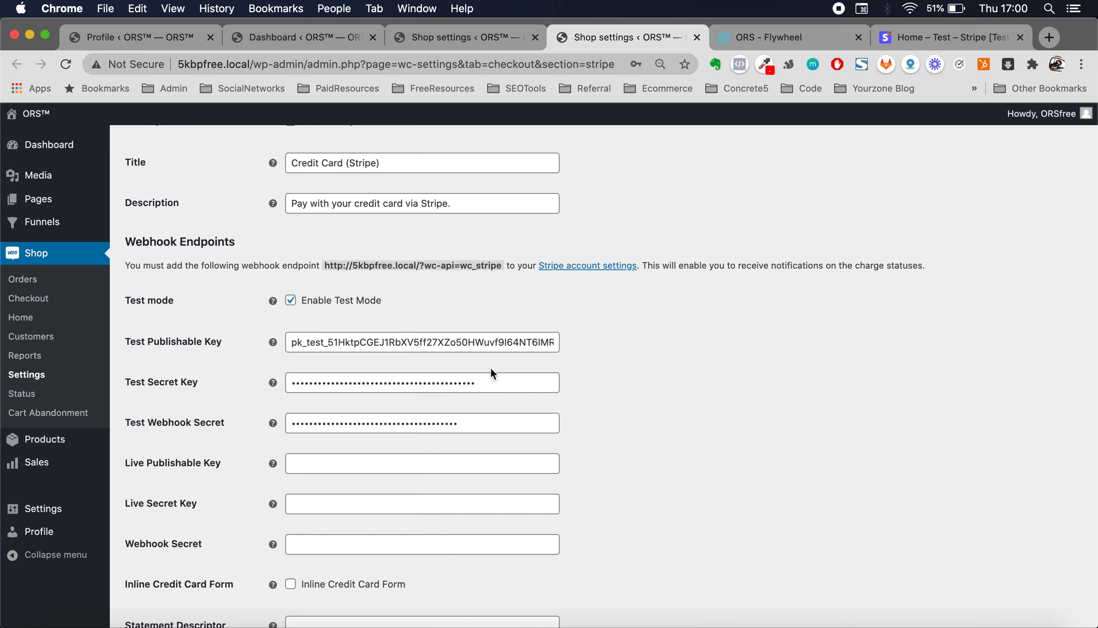
click(944, 35)
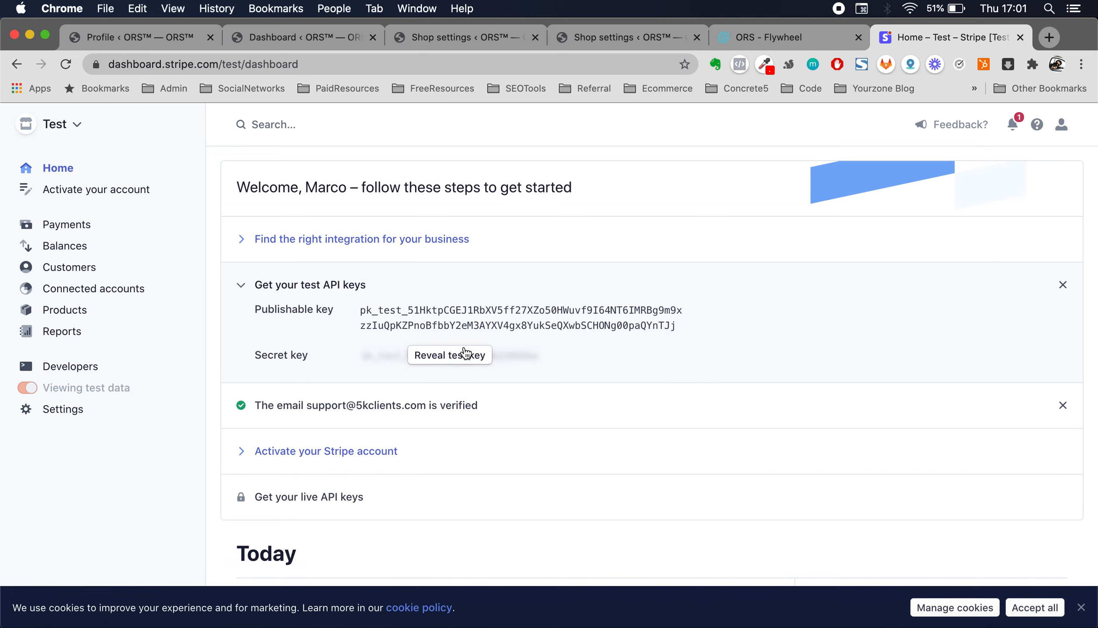
click(445, 358)
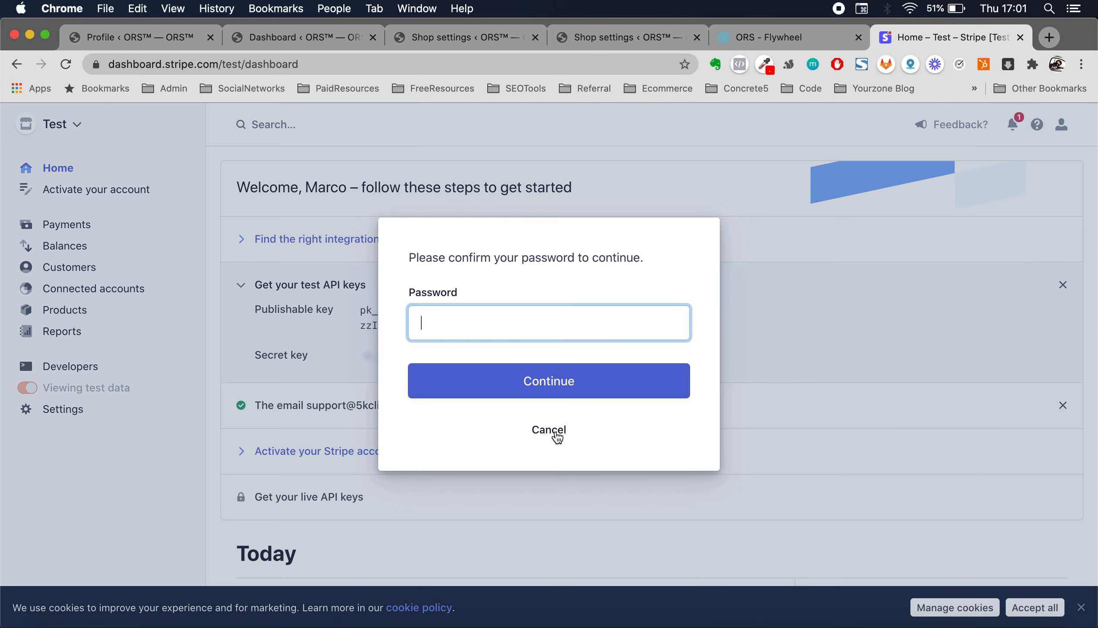
click(556, 434)
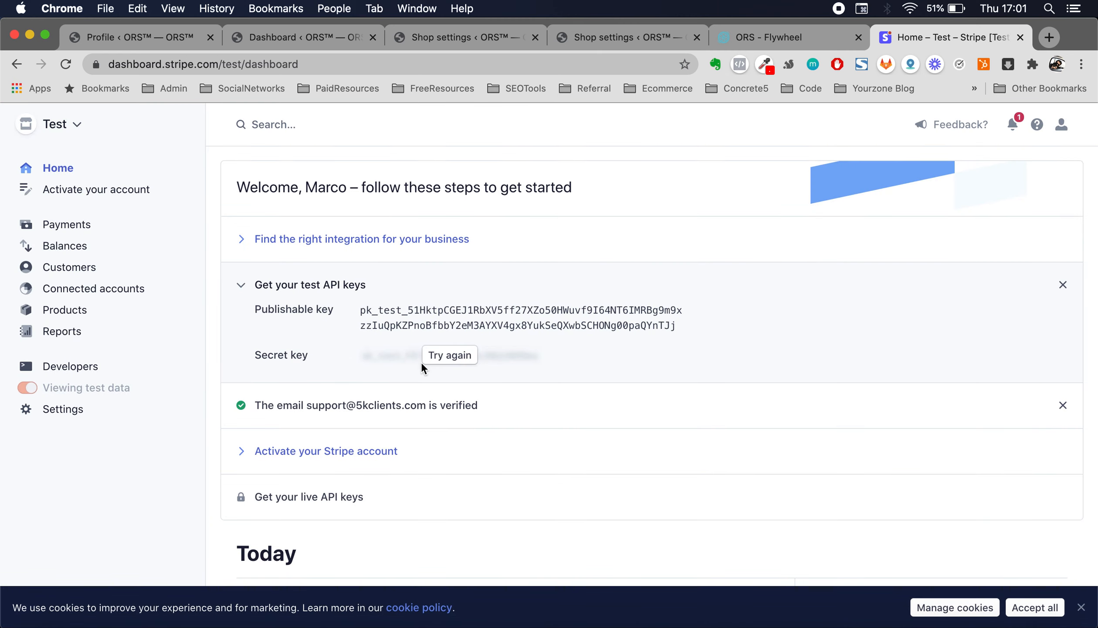
click(618, 36)
double_click(375, 384)
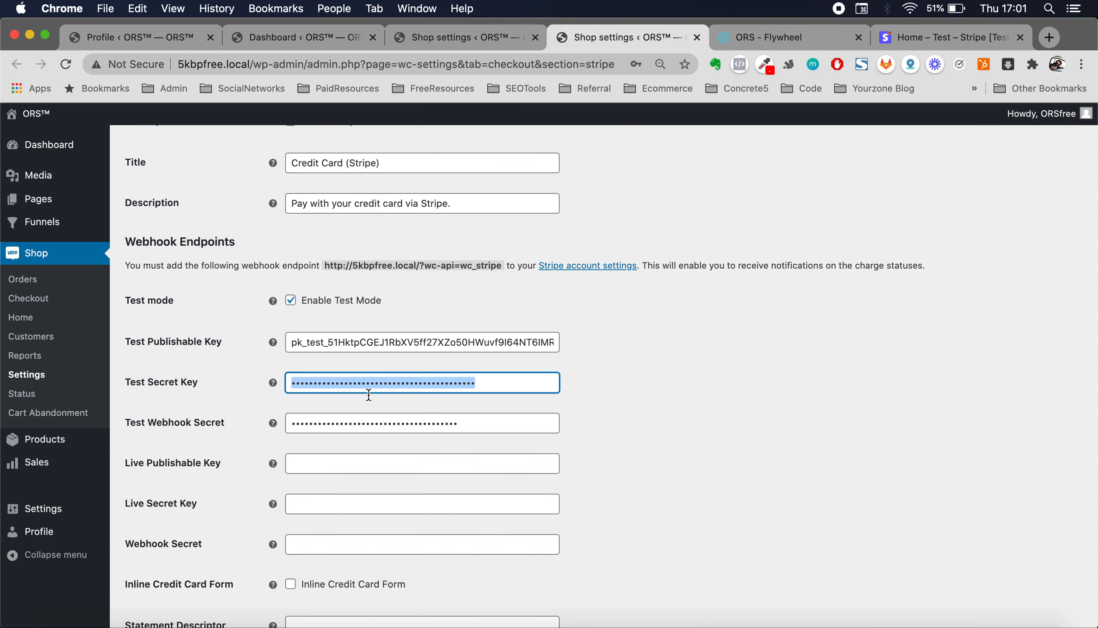
click(753, 449)
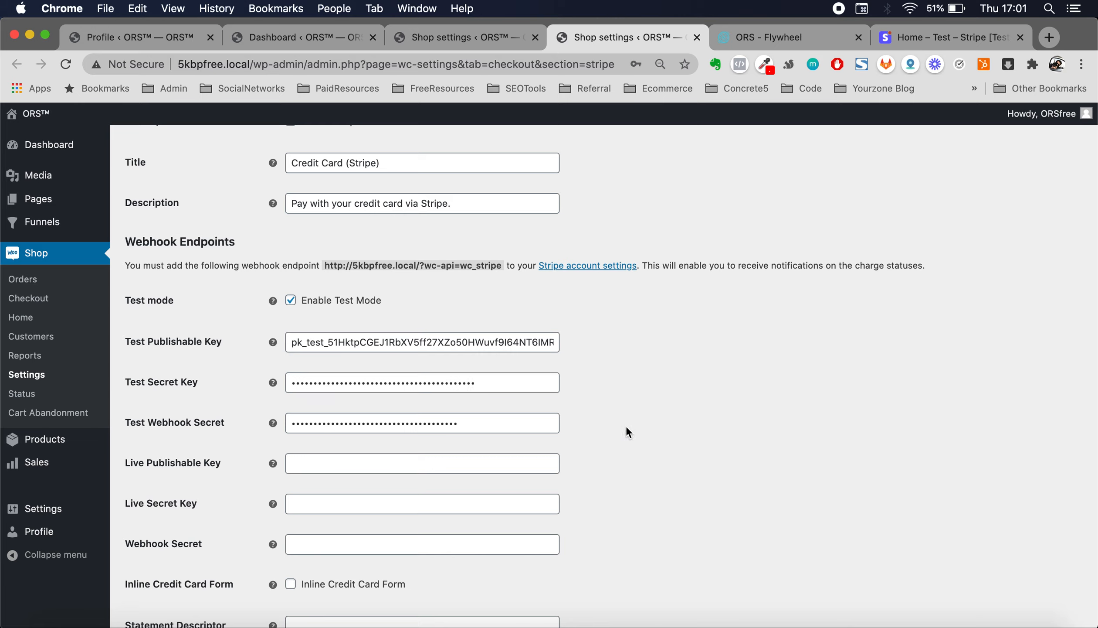
Select the full webhook endpoint URL in the shop's Stripe settings.
drag(327, 267, 502, 269)
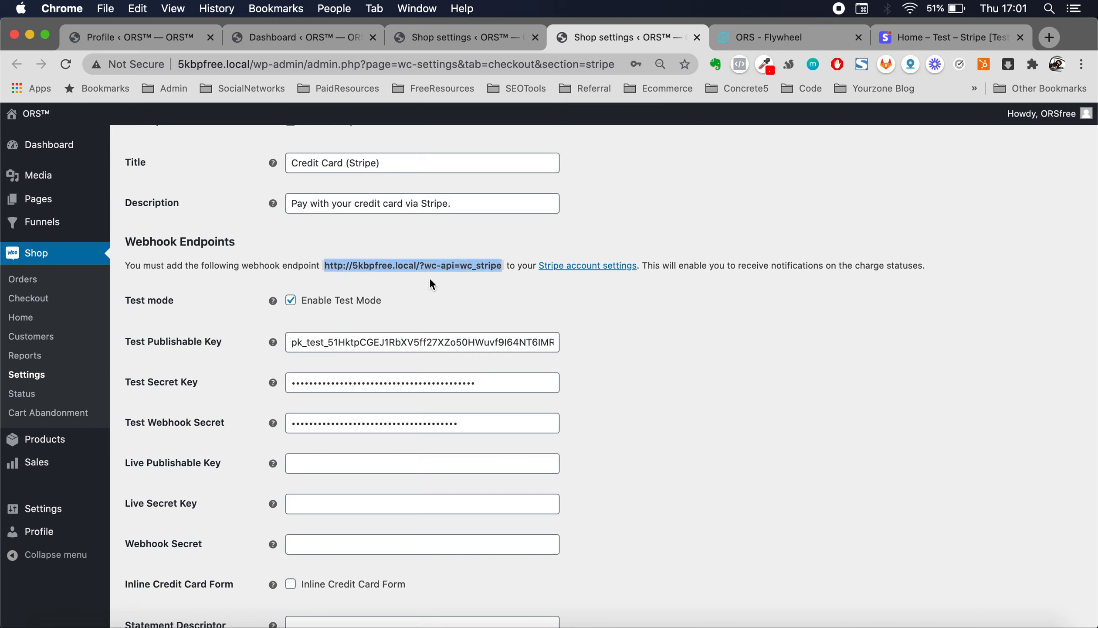
click(325, 262)
drag(325, 261, 498, 264)
click(504, 265)
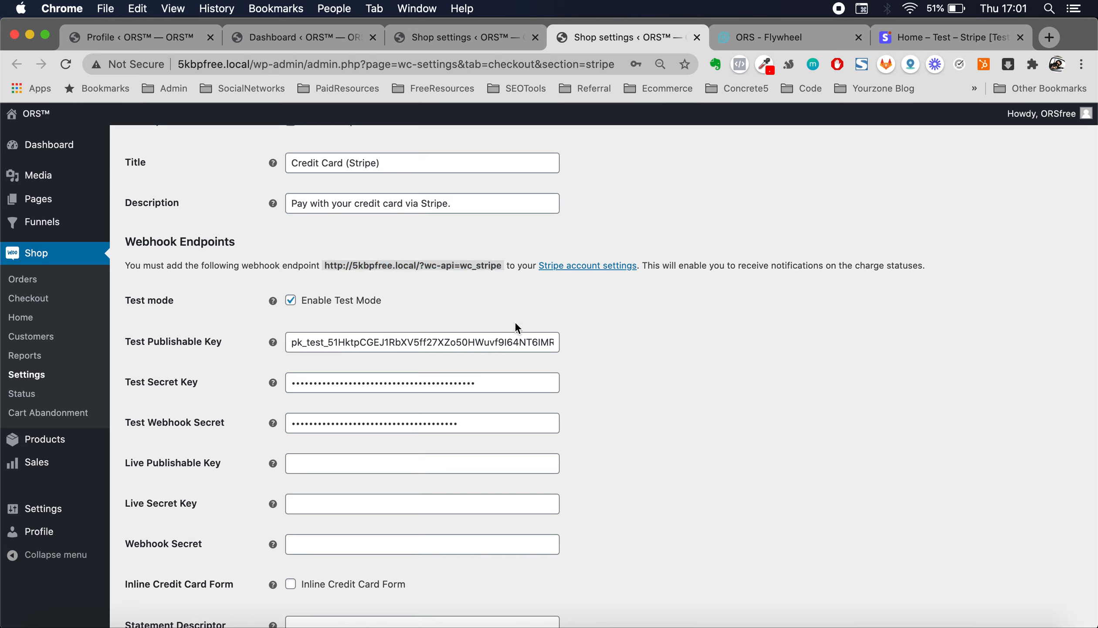
drag(324, 264, 503, 268)
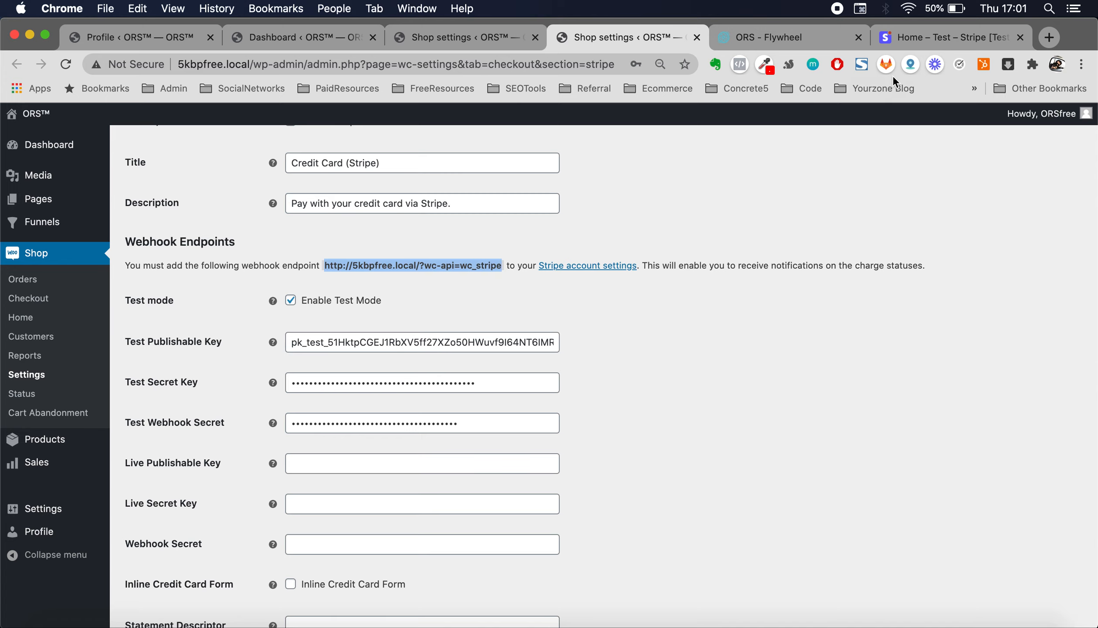
Switch to the Stripe dashboard and start adding a webhook endpoint in the developer webhooks section.
click(924, 40)
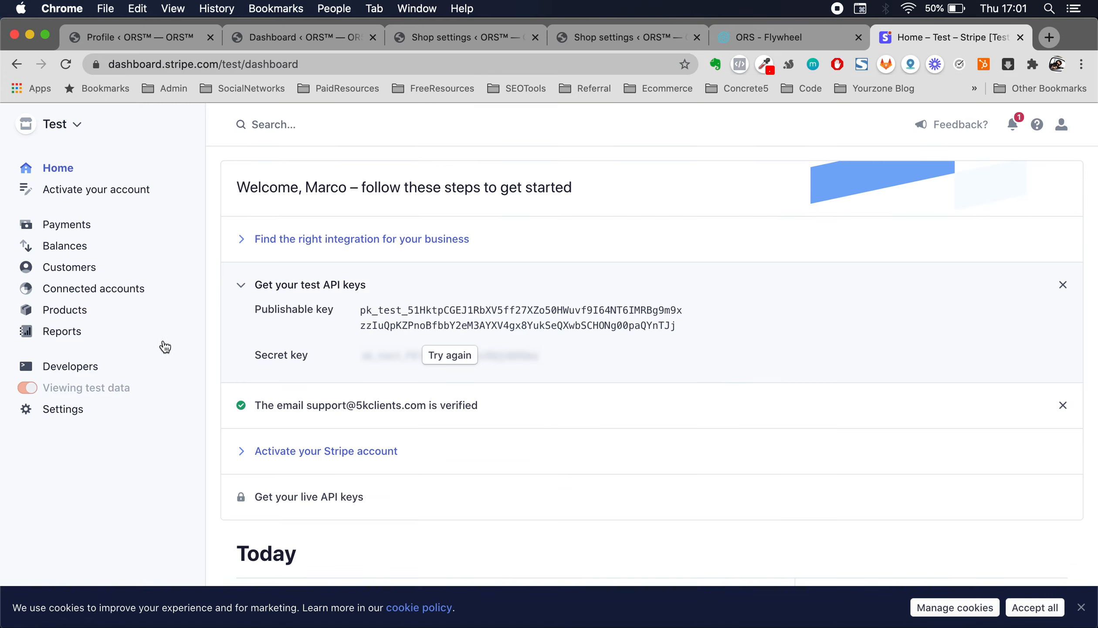
click(76, 368)
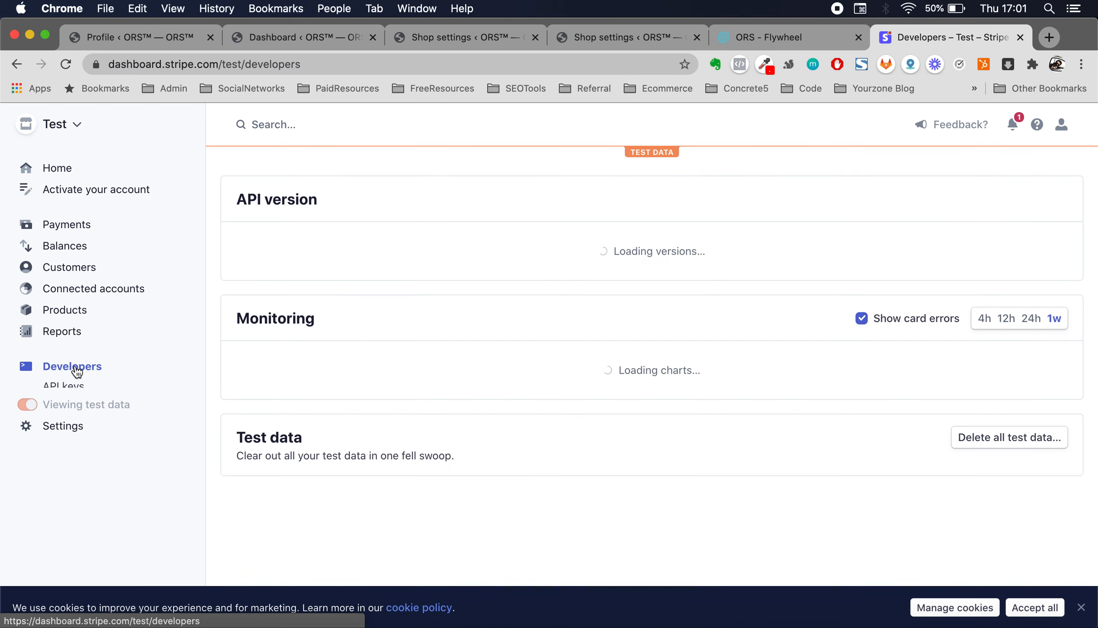
click(63, 408)
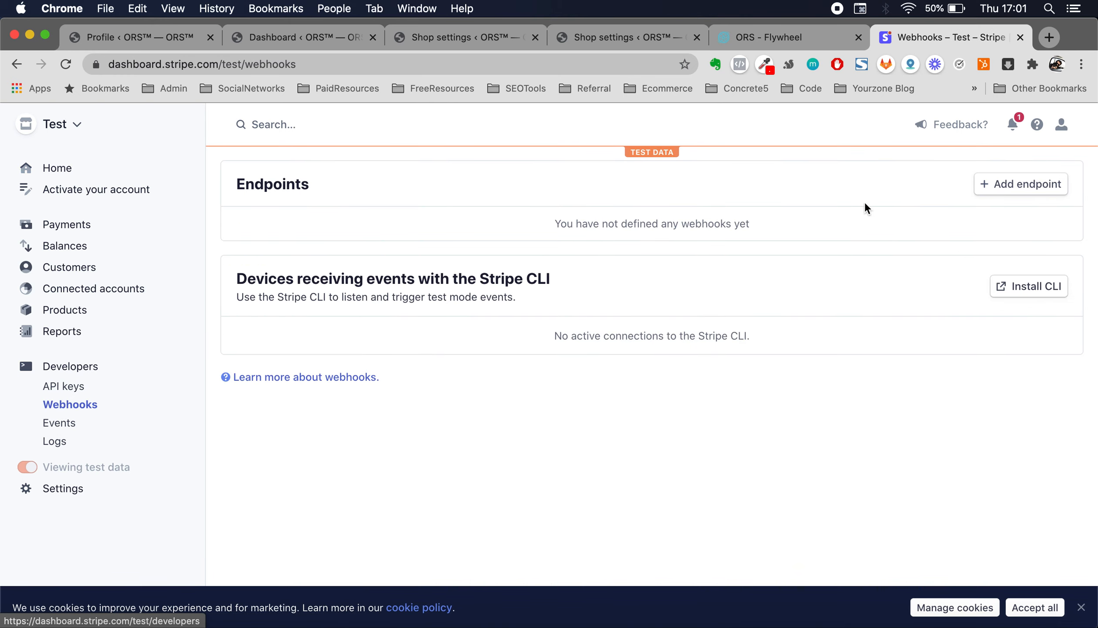
click(983, 184)
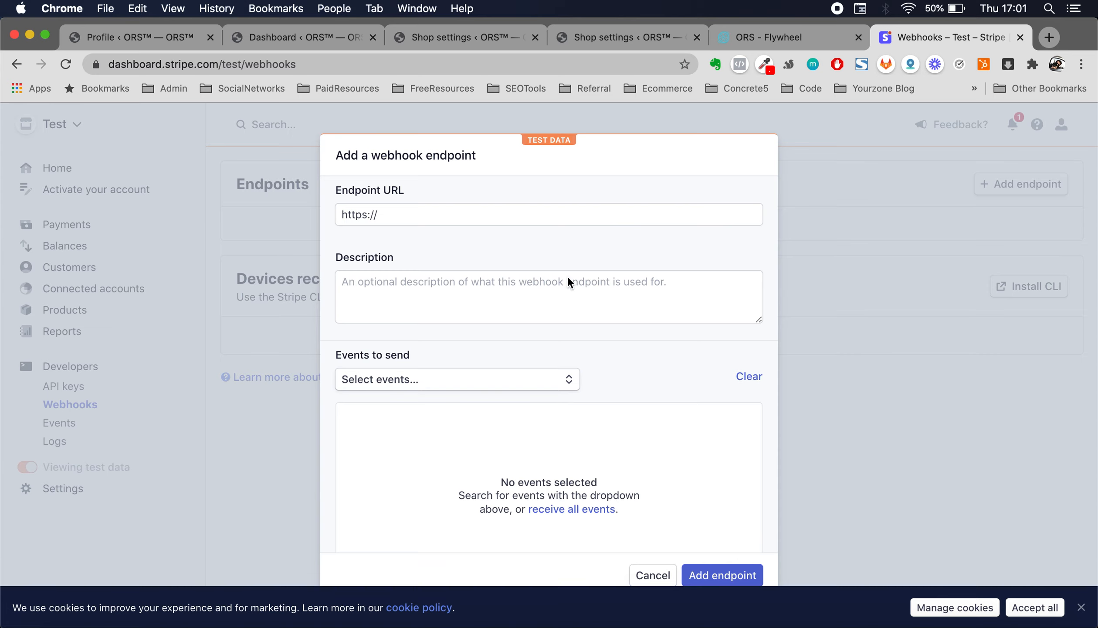
triple_click(515, 214)
key(super+v)
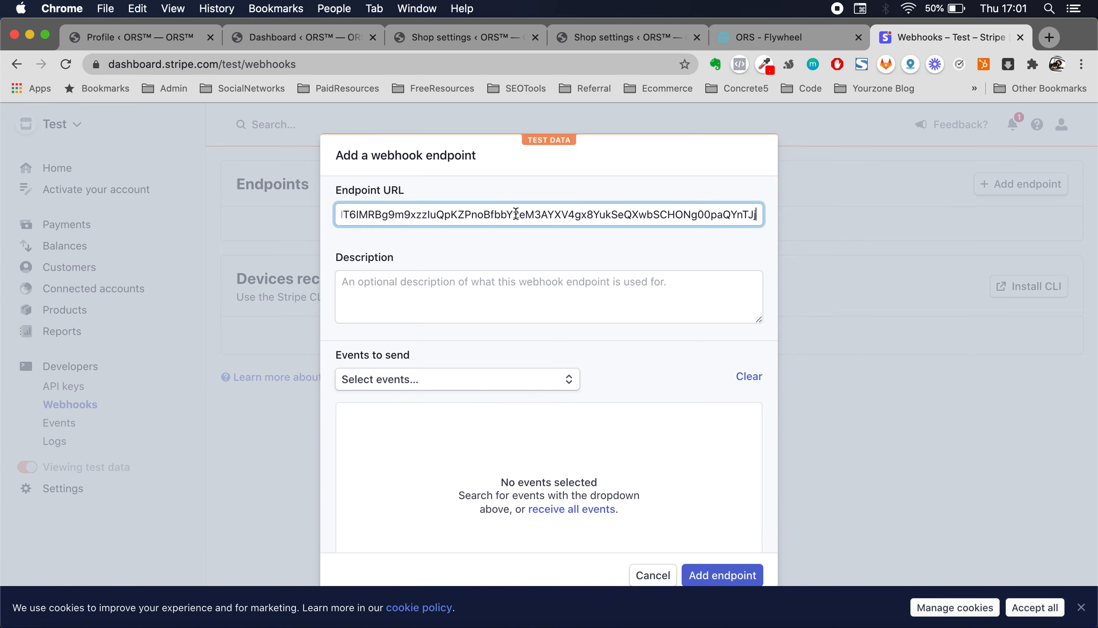
click(767, 37)
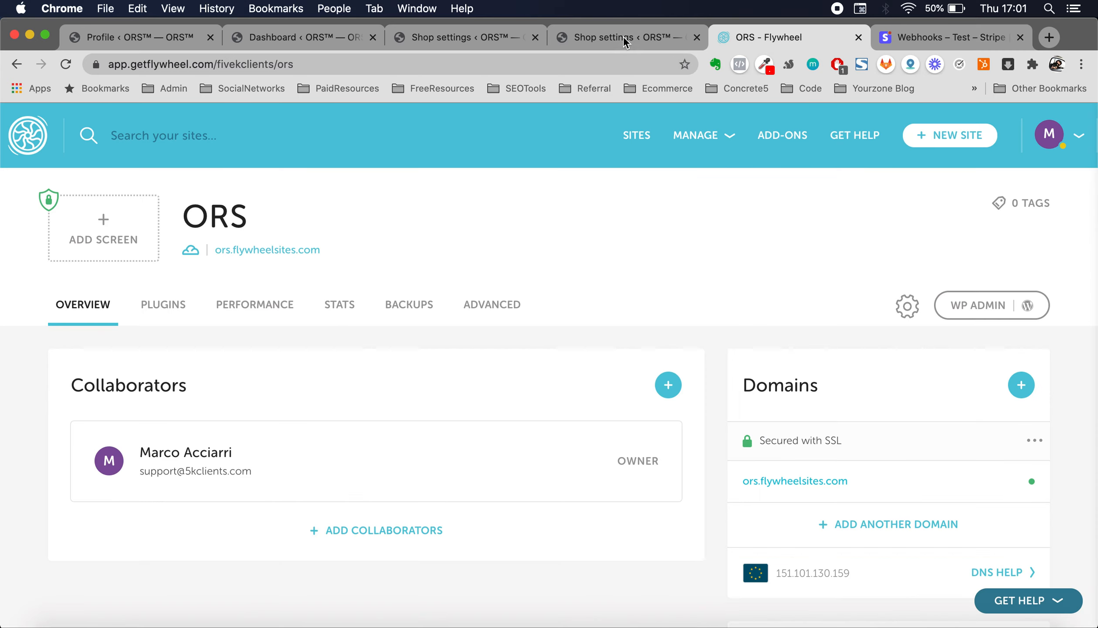
click(623, 36)
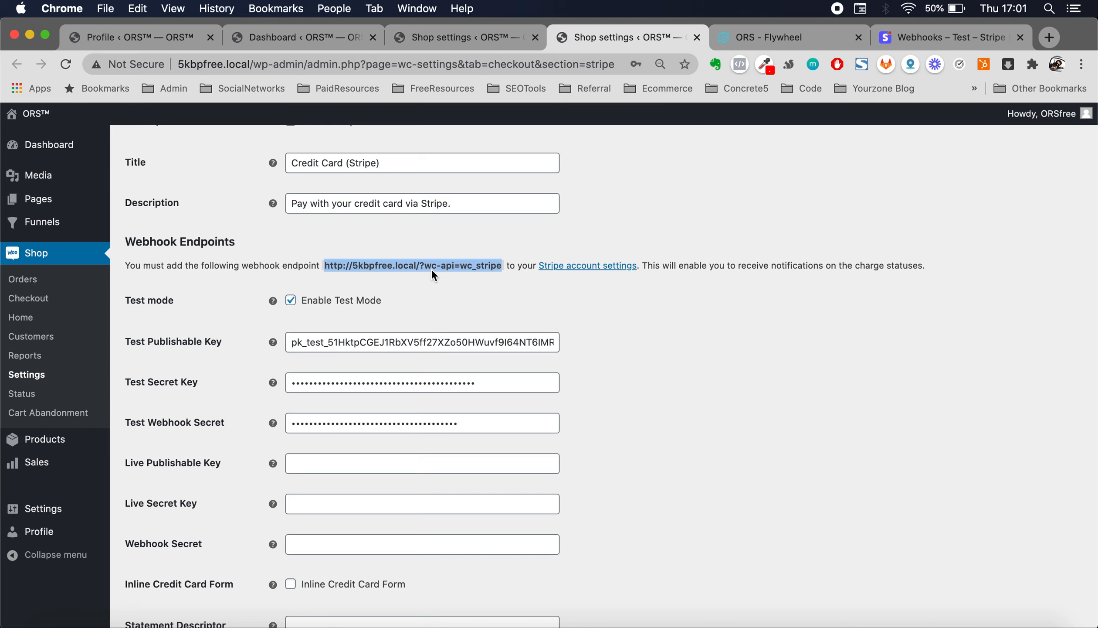
click(347, 266)
drag(323, 265, 501, 267)
key(super+c)
click(921, 41)
key(super+a)
key(super+v)
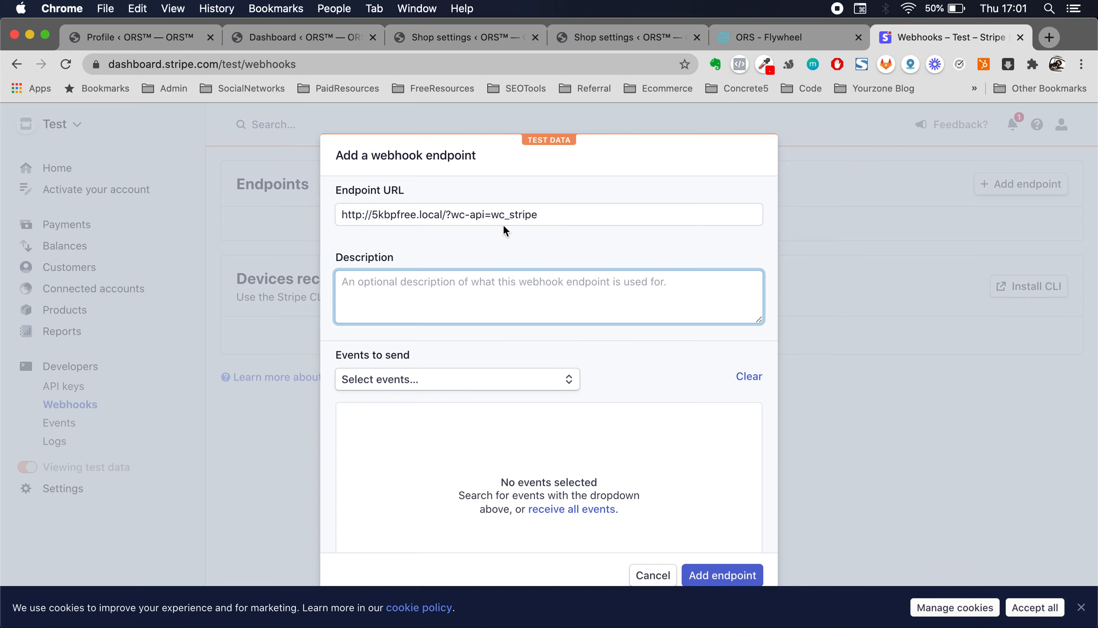
drag(373, 216, 442, 214)
click(633, 376)
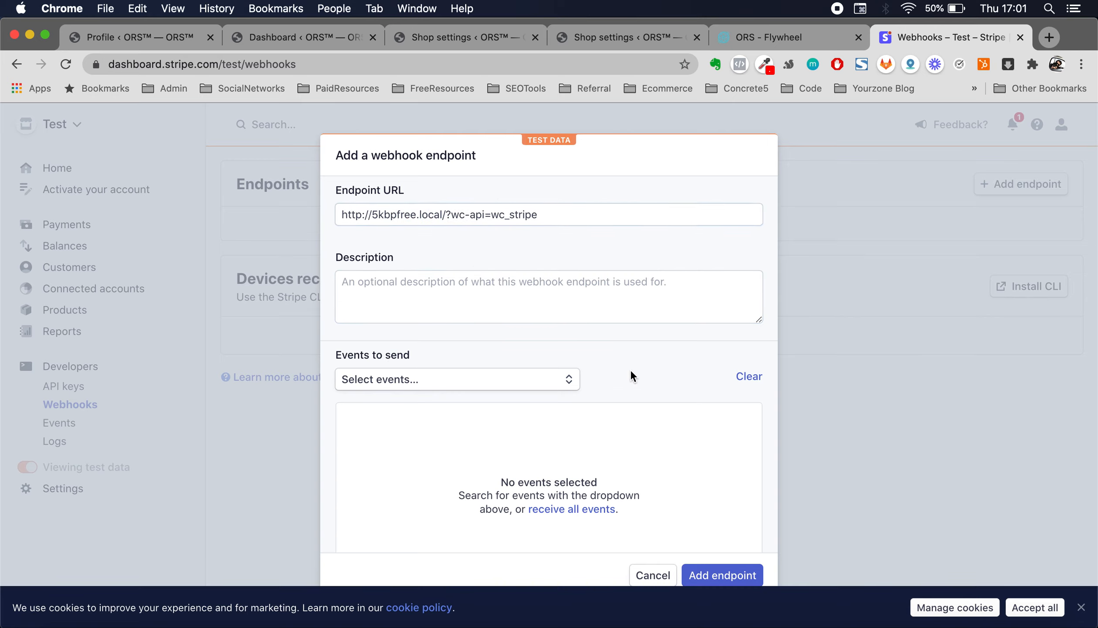
Set the new webhook endpoint to receive all events and look through the event list.
scroll(590, 338, down, 2)
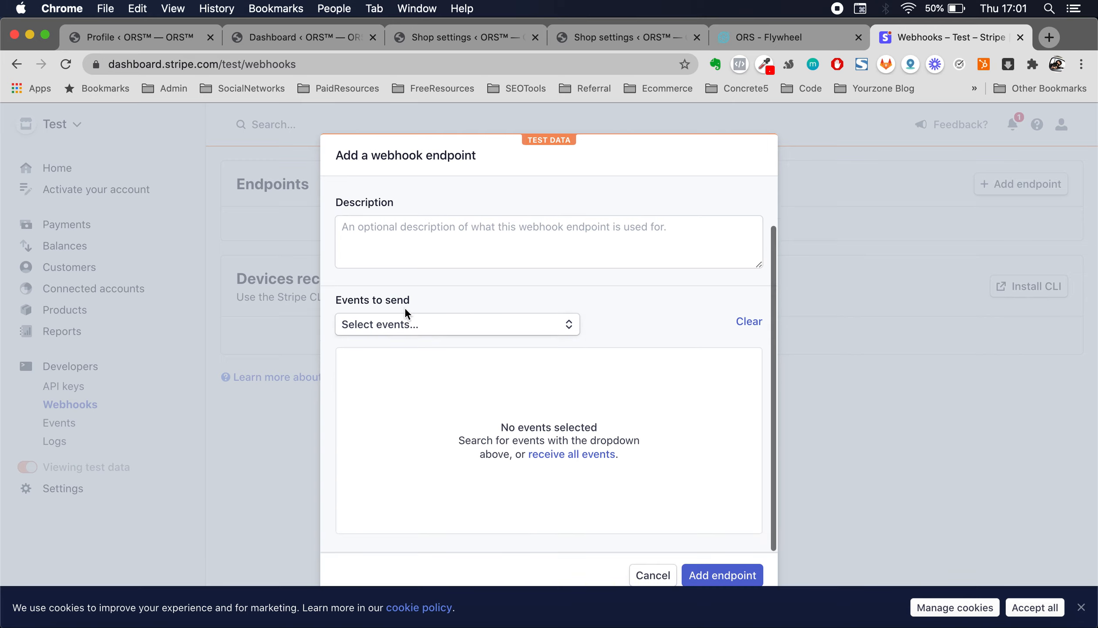
click(581, 454)
scroll(660, 375, down, 5)
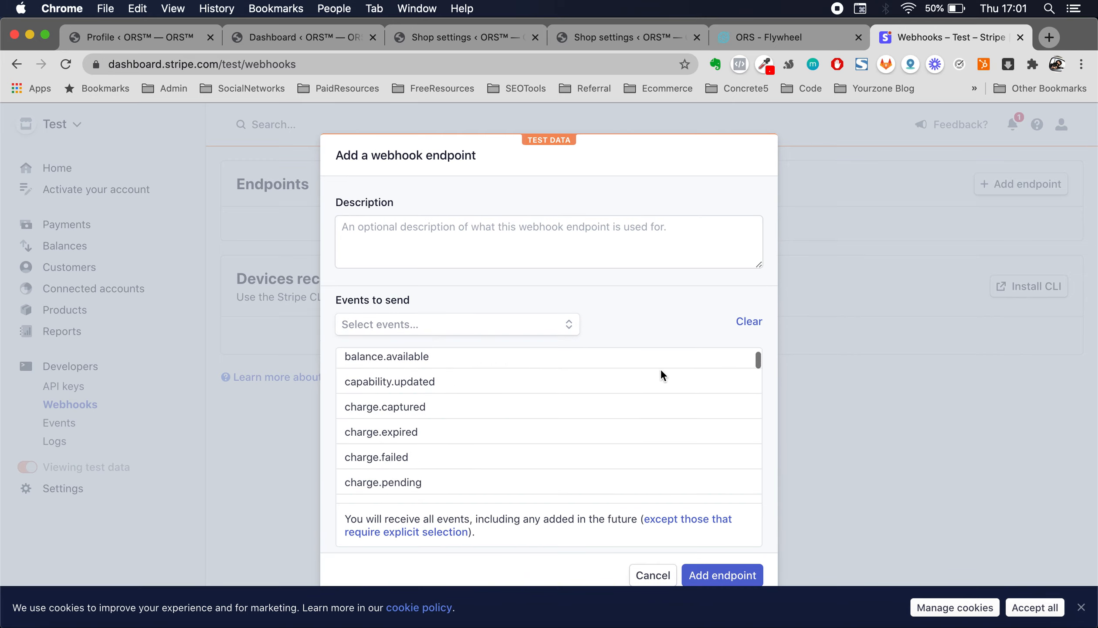
click(727, 575)
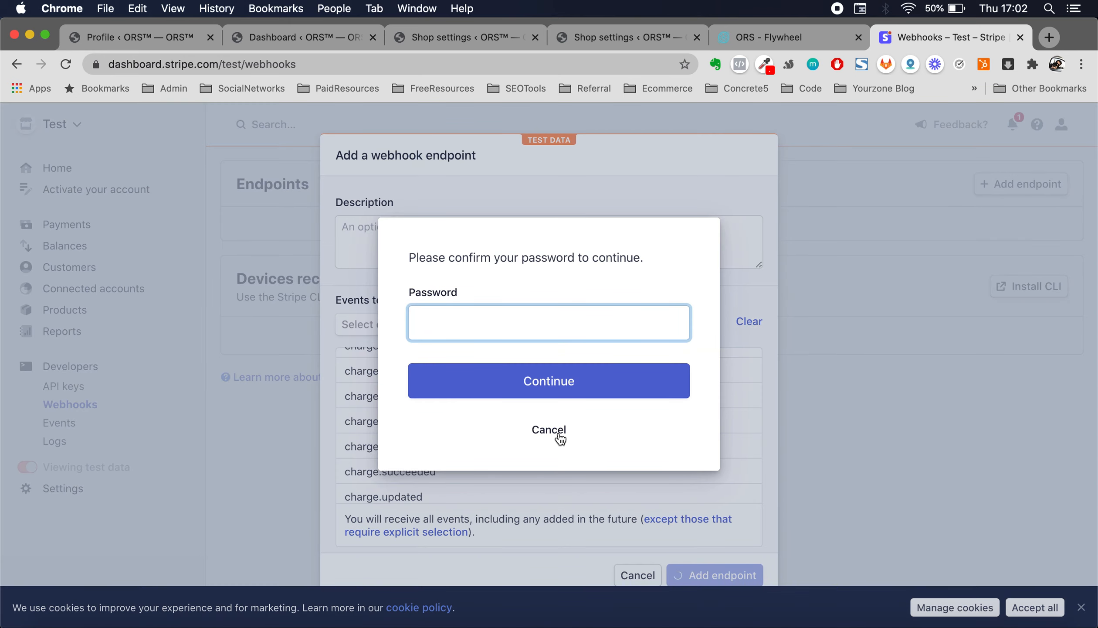
click(560, 438)
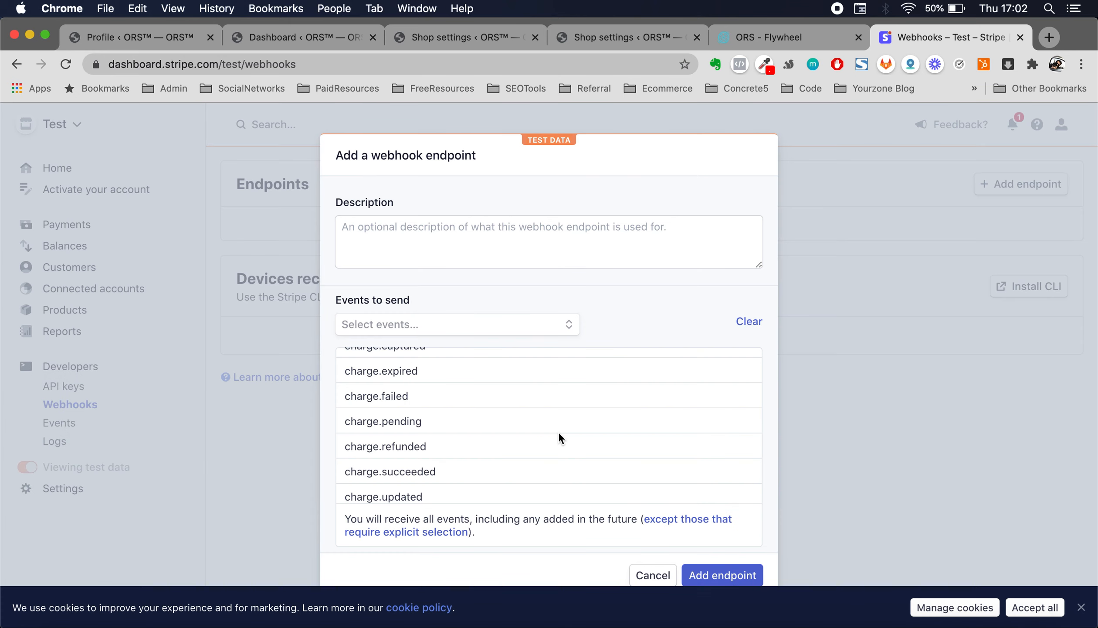
scroll(550, 312, down, 1)
Add the webhook endpoint and confirm it by entering the Stripe account password.
click(723, 574)
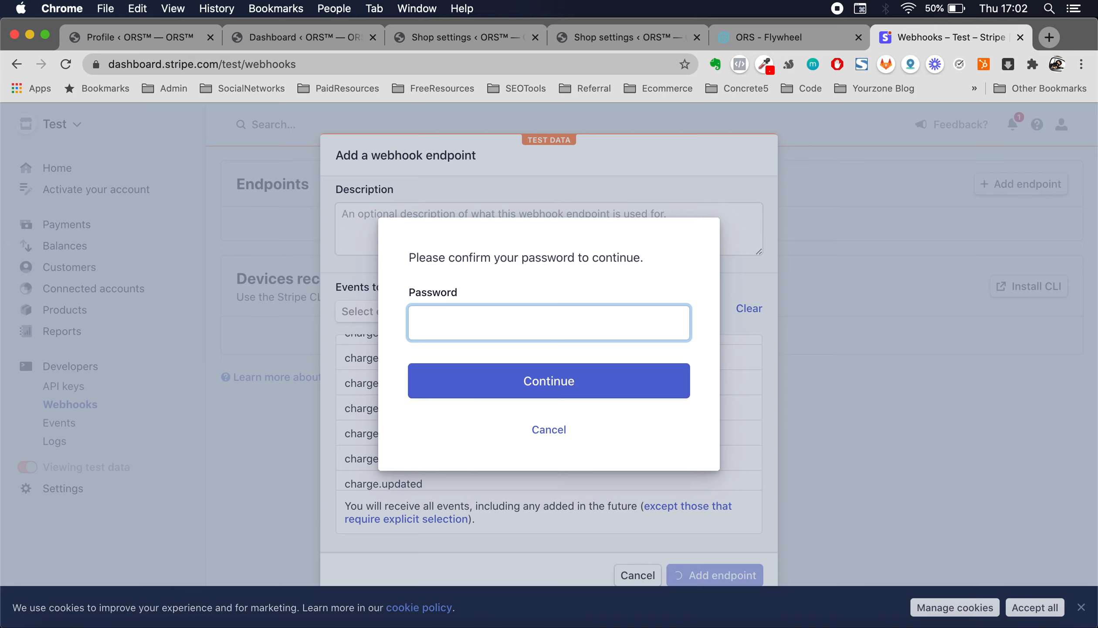
text(••••••••••••••)
key(Return)
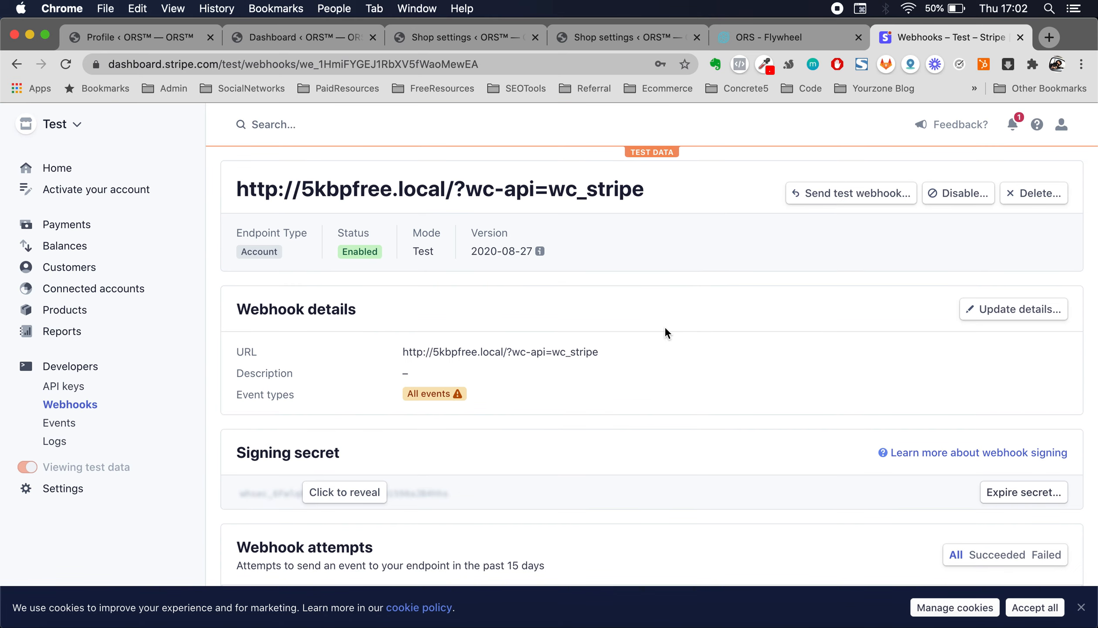
Reveal the new endpoint's signing secret in Stripe and copy it into the shop's Test Webhook Secret field, replacing the existing secret.
scroll(665, 332, down, 2)
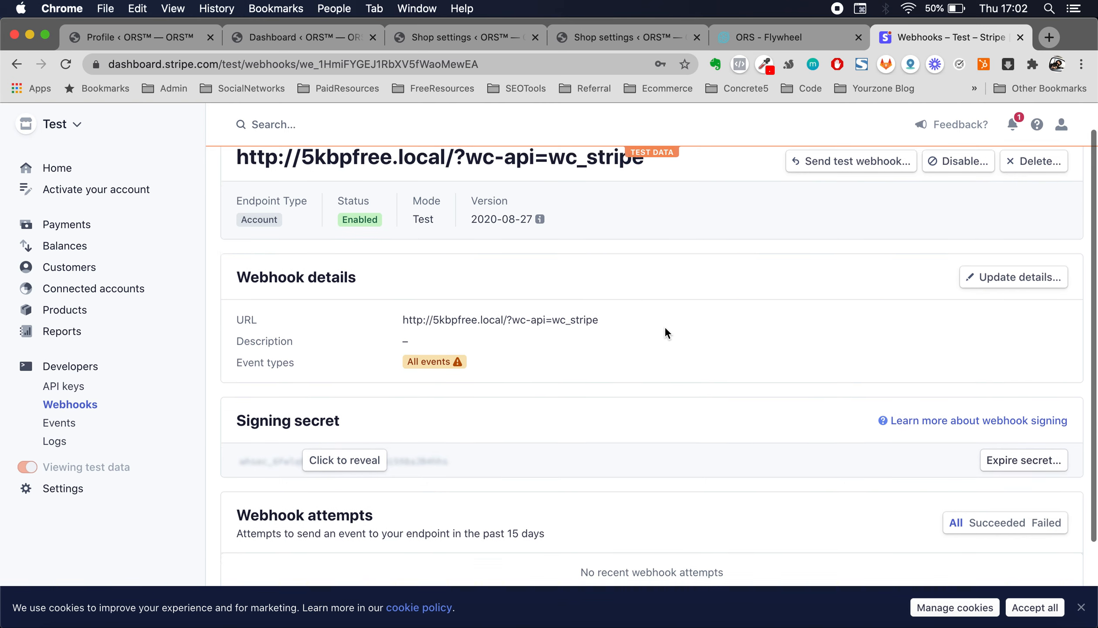
click(345, 443)
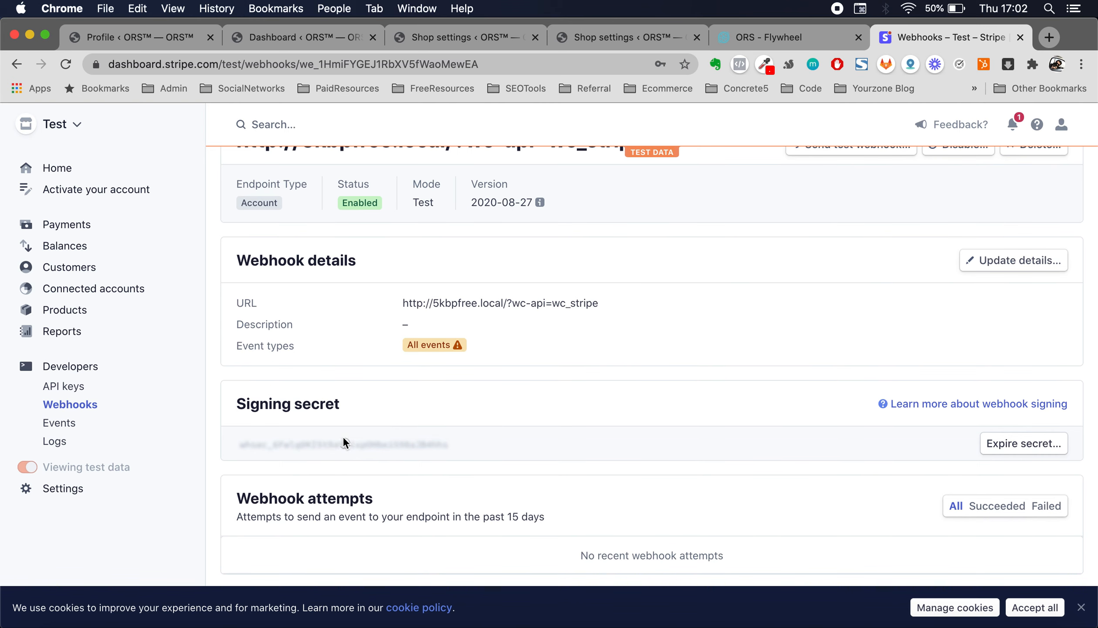
double_click(392, 444)
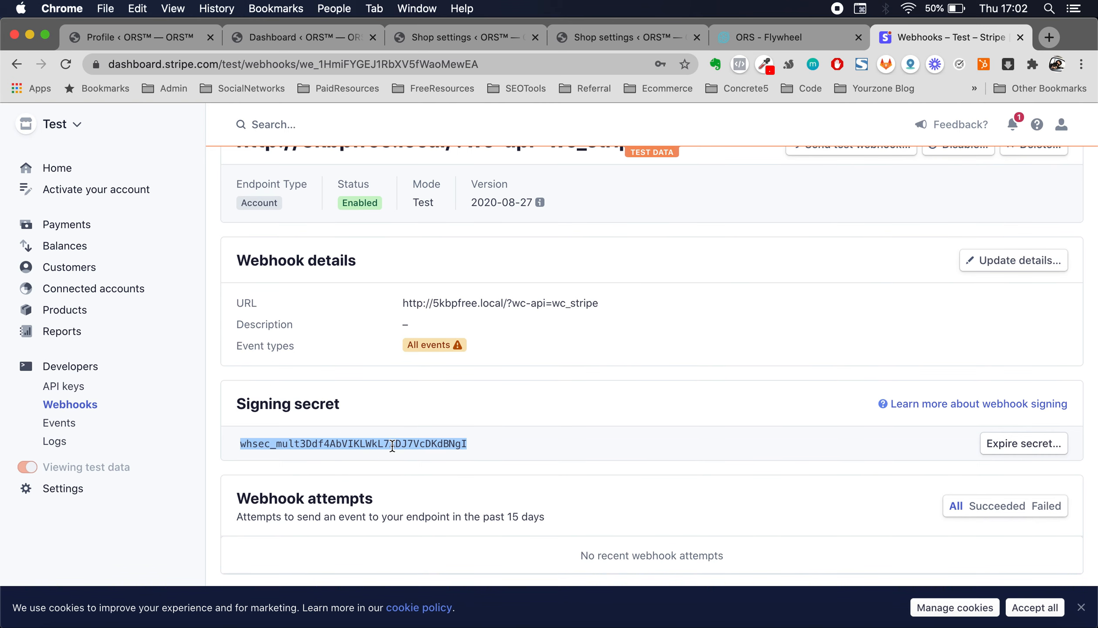
click(656, 41)
double_click(397, 414)
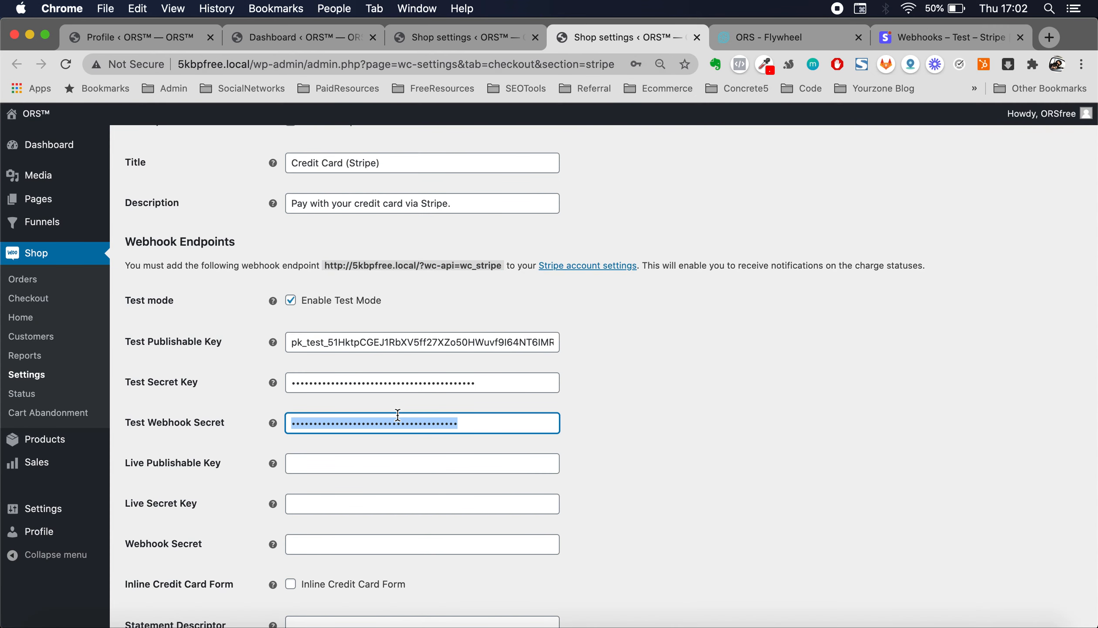
key(super+v)
click(676, 438)
Turn off test mode in the shop's Stripe settings and go through the empty live key and webhook secret fields.
scroll(676, 438, down, 1)
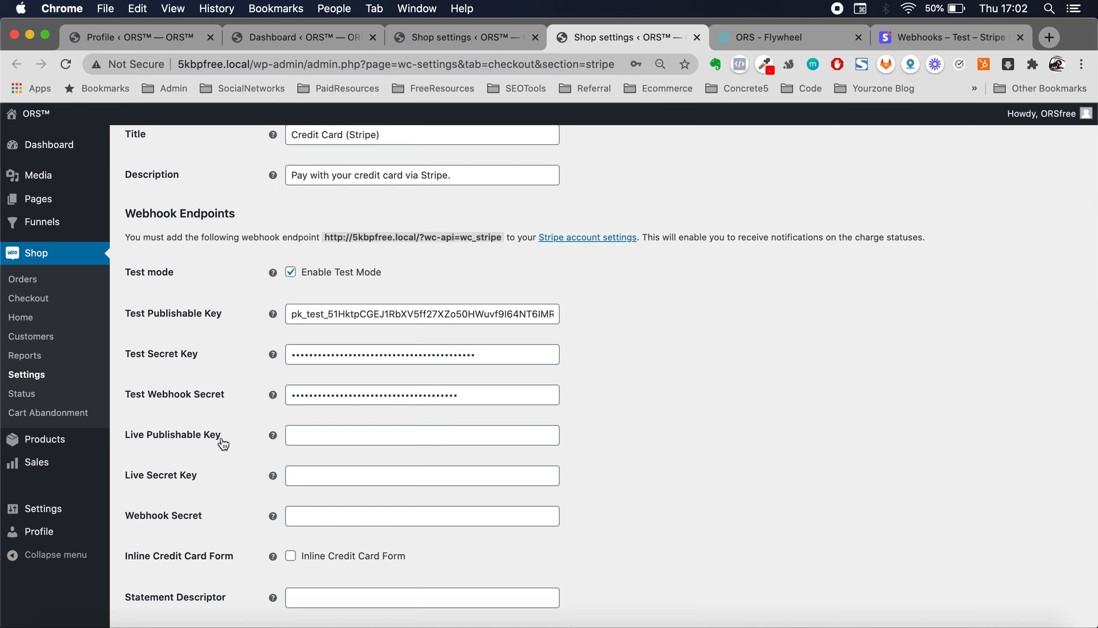
click(290, 275)
click(290, 272)
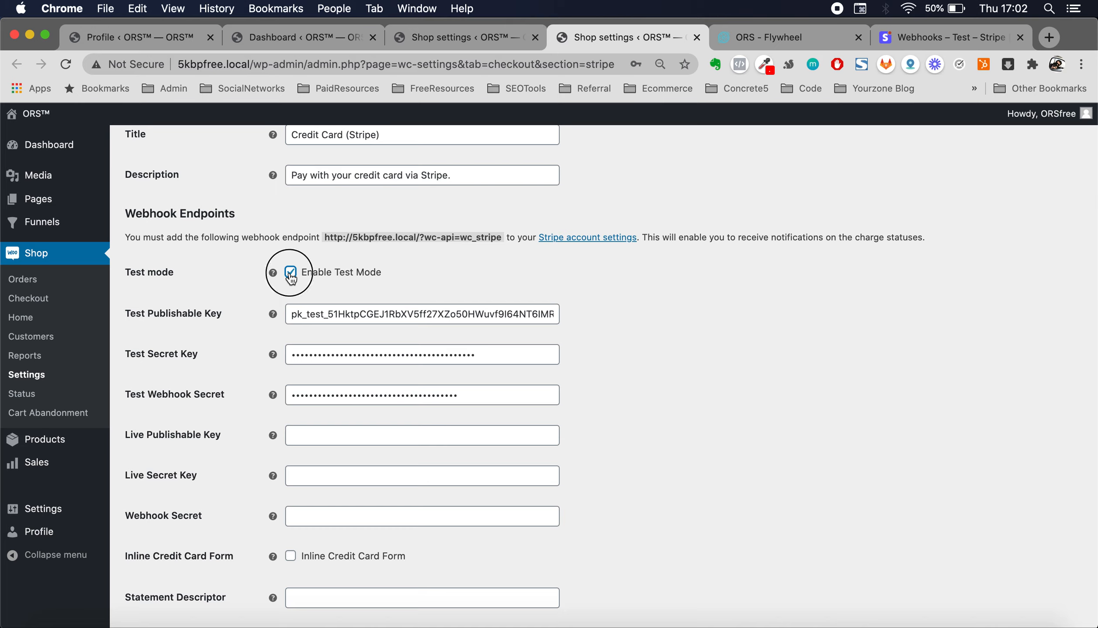
click(328, 433)
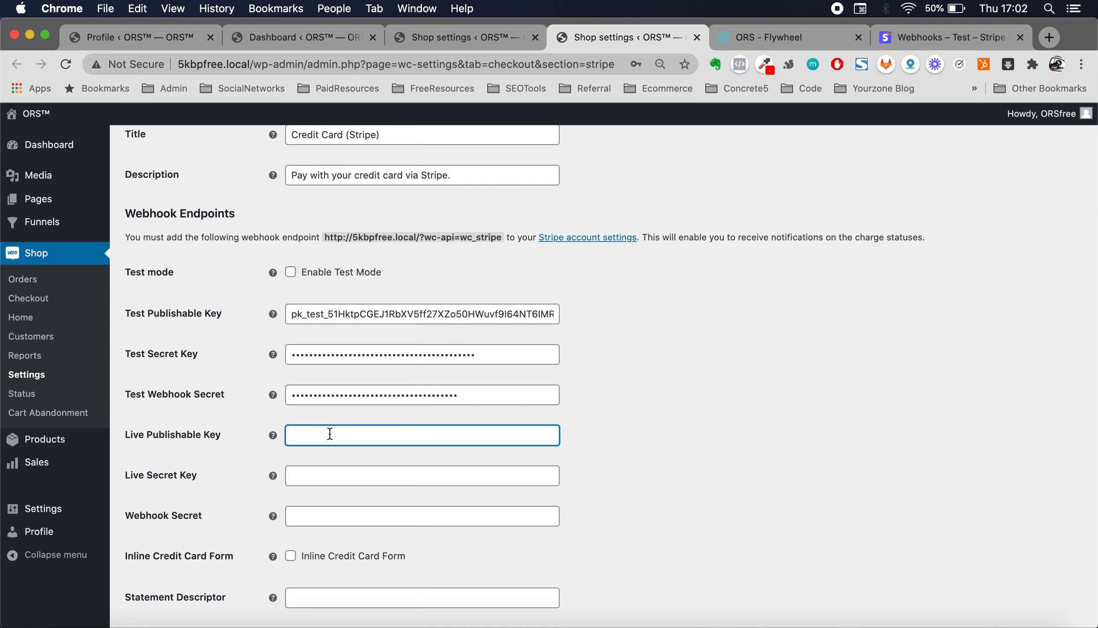
click(320, 474)
click(324, 528)
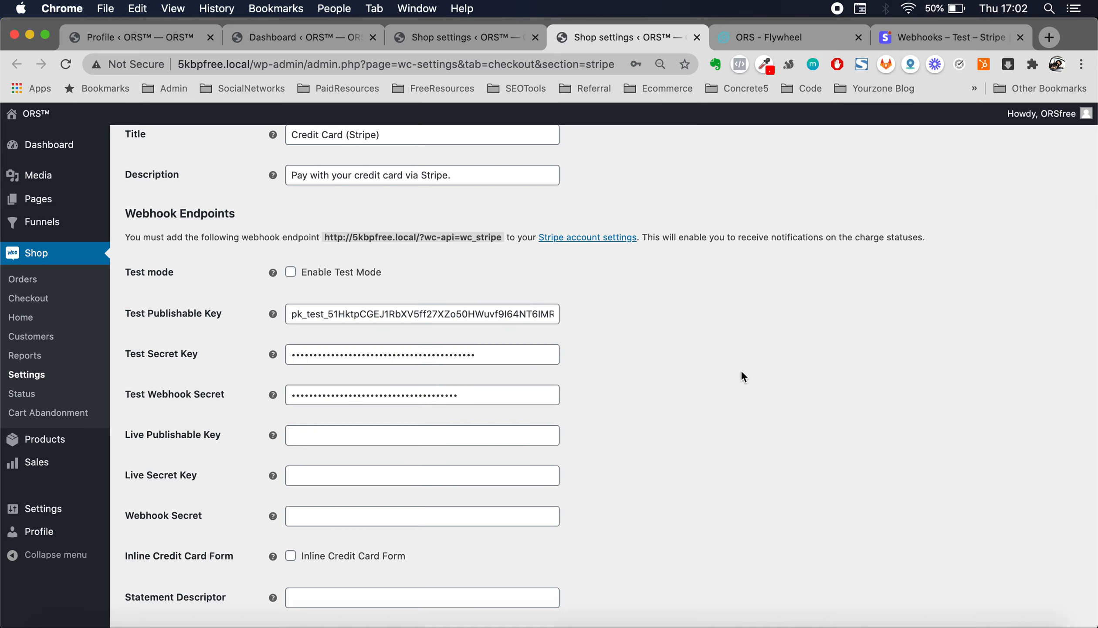
Switch to the Stripe dashboard's home page and examine the setup steps for account activation, live API keys and test API keys.
click(921, 40)
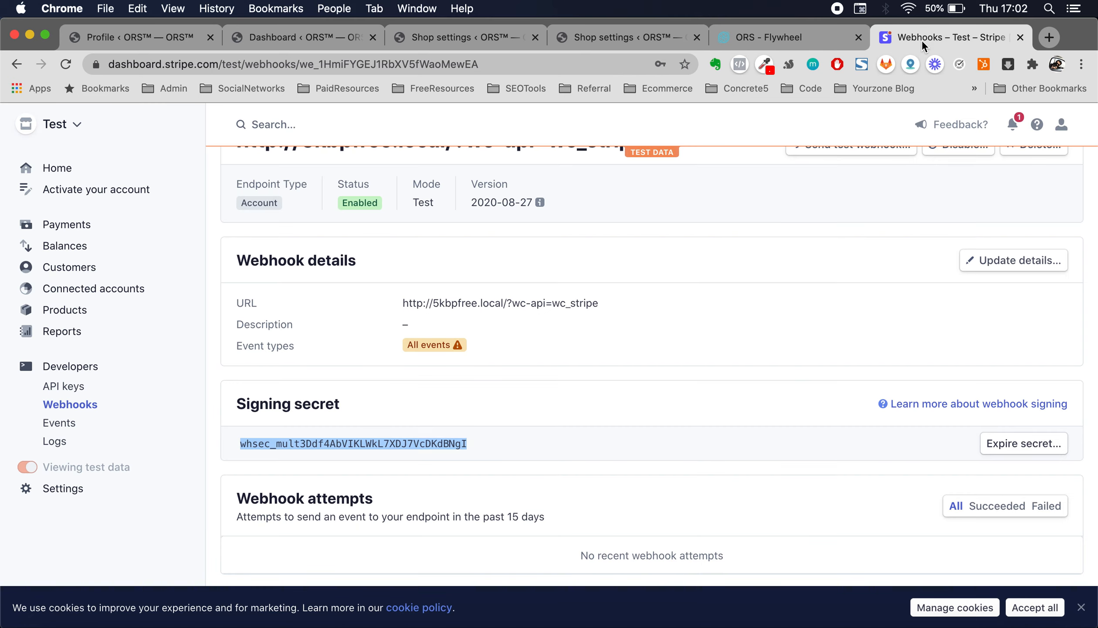
scroll(564, 350, up, 2)
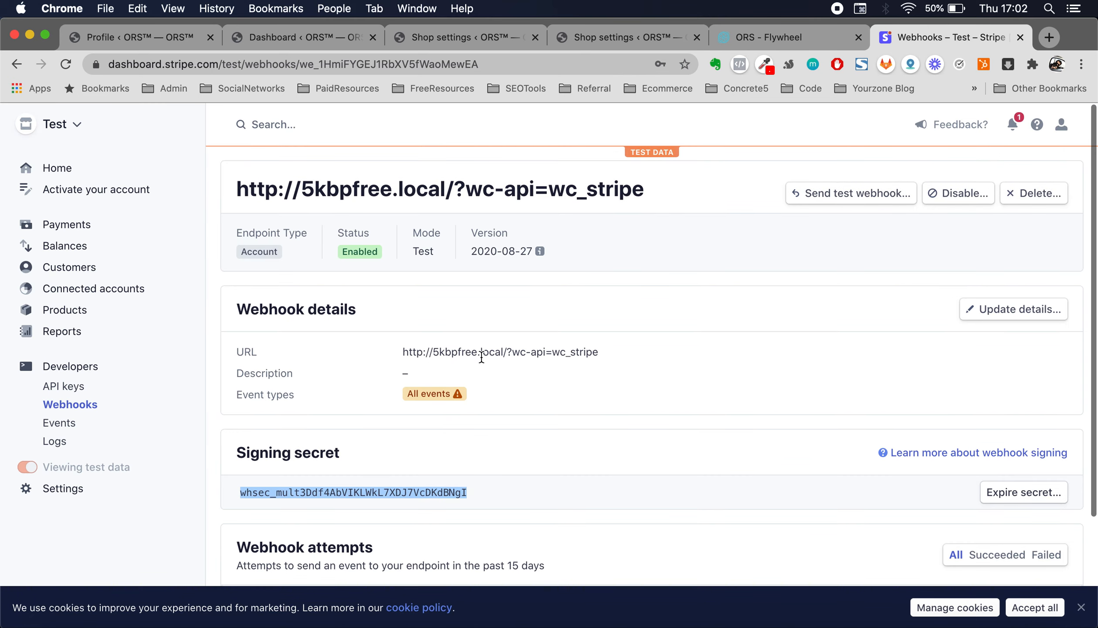
click(54, 178)
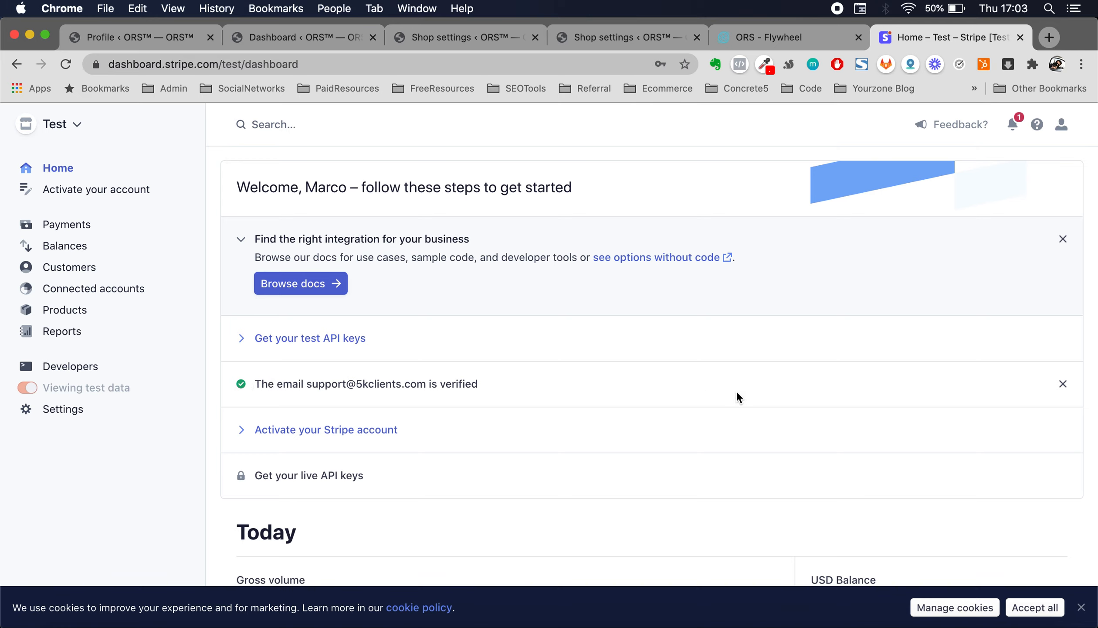
double_click(315, 376)
mouse_move(263, 476)
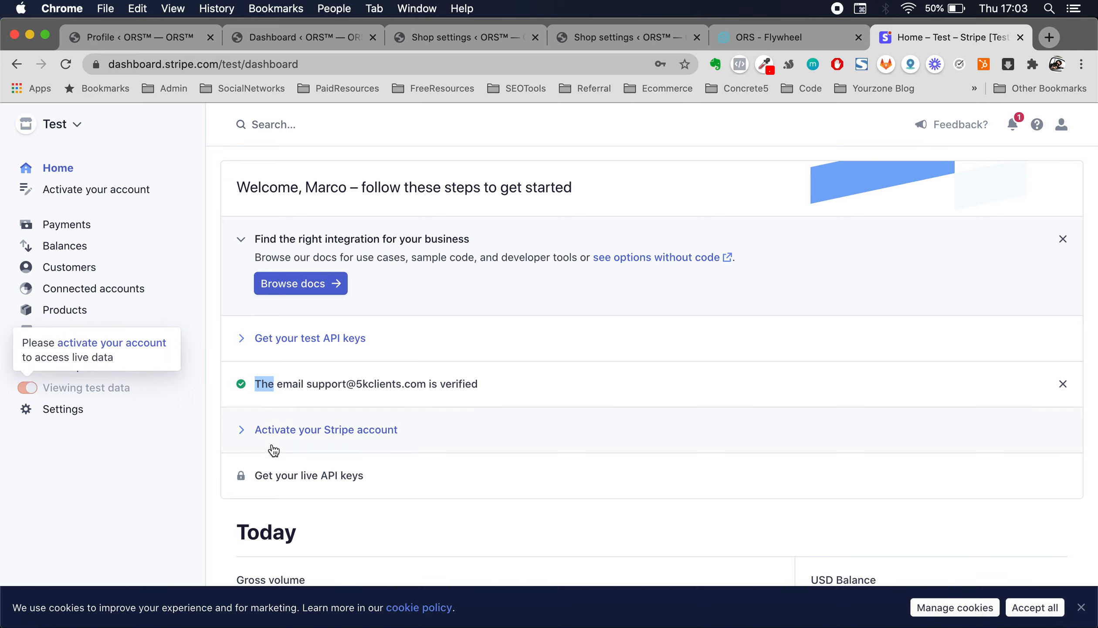
mouse_move(414, 487)
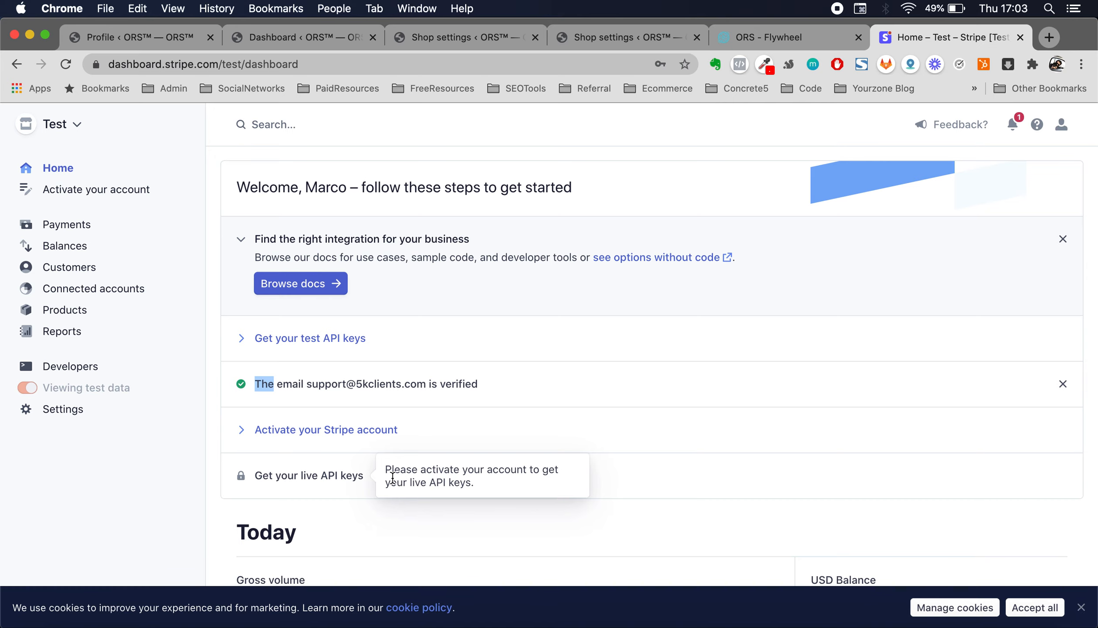
click(289, 472)
click(301, 343)
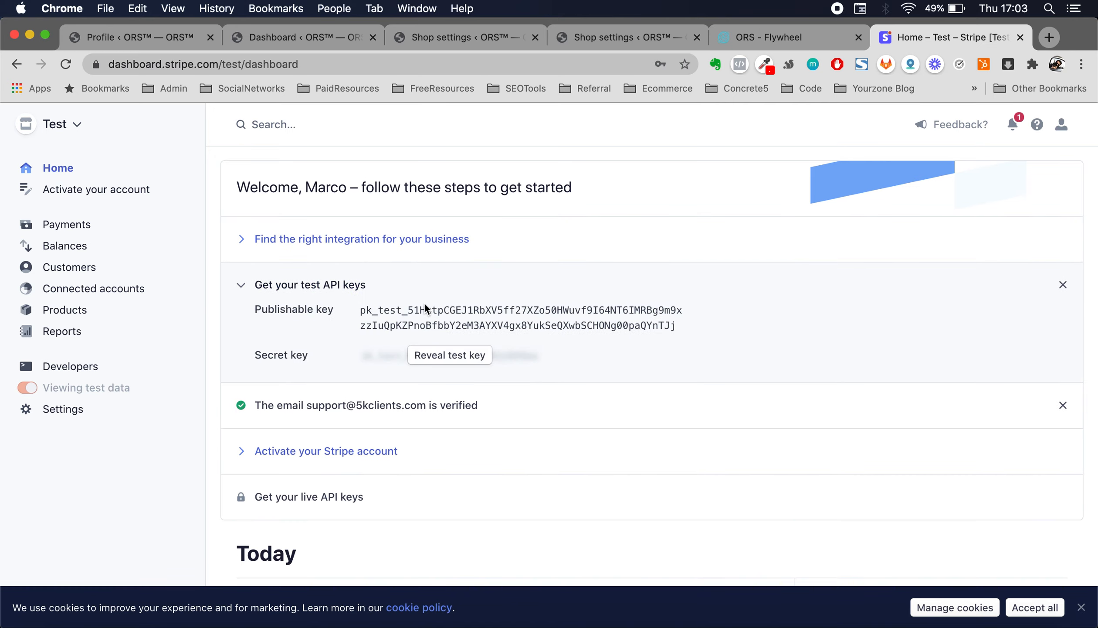
Examine the test data switch in Stripe's developer section and open the list of webhook endpoints.
click(62, 366)
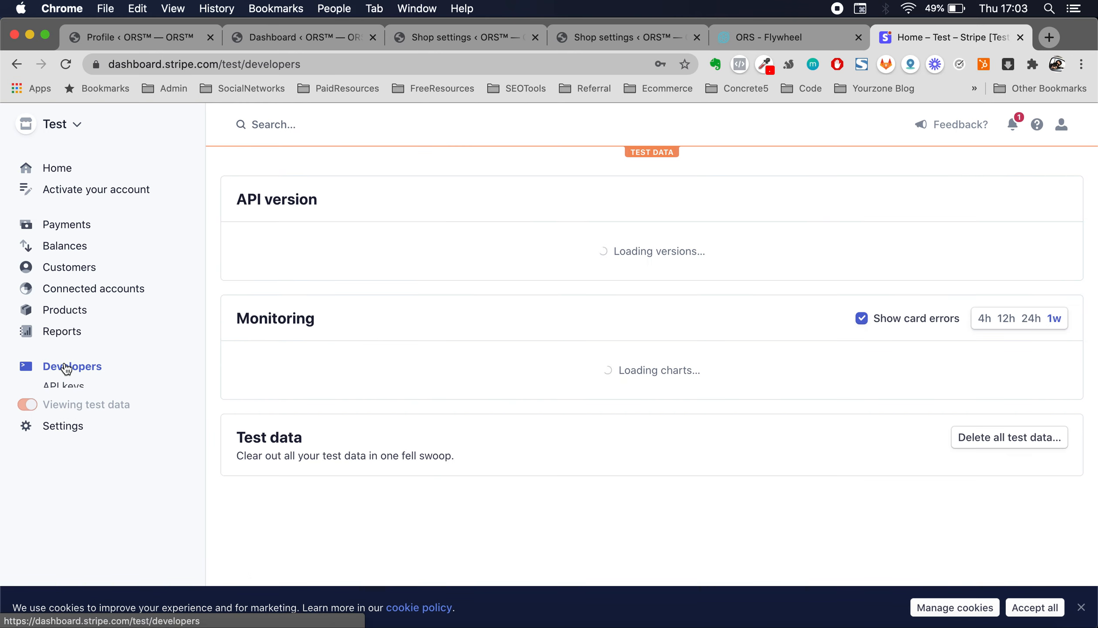
mouse_move(37, 470)
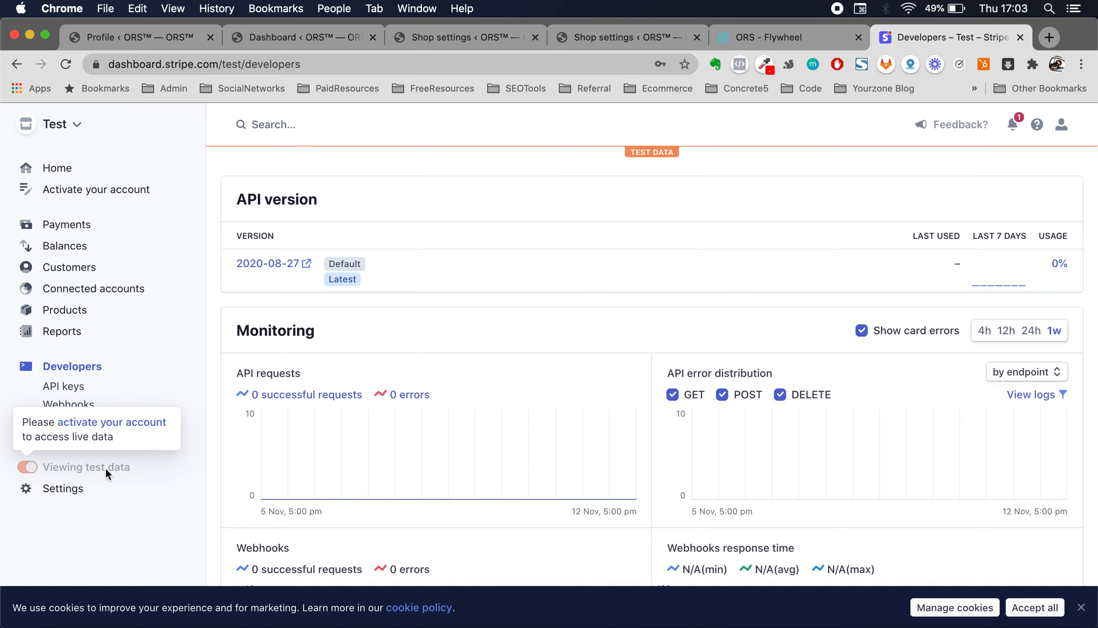
click(75, 405)
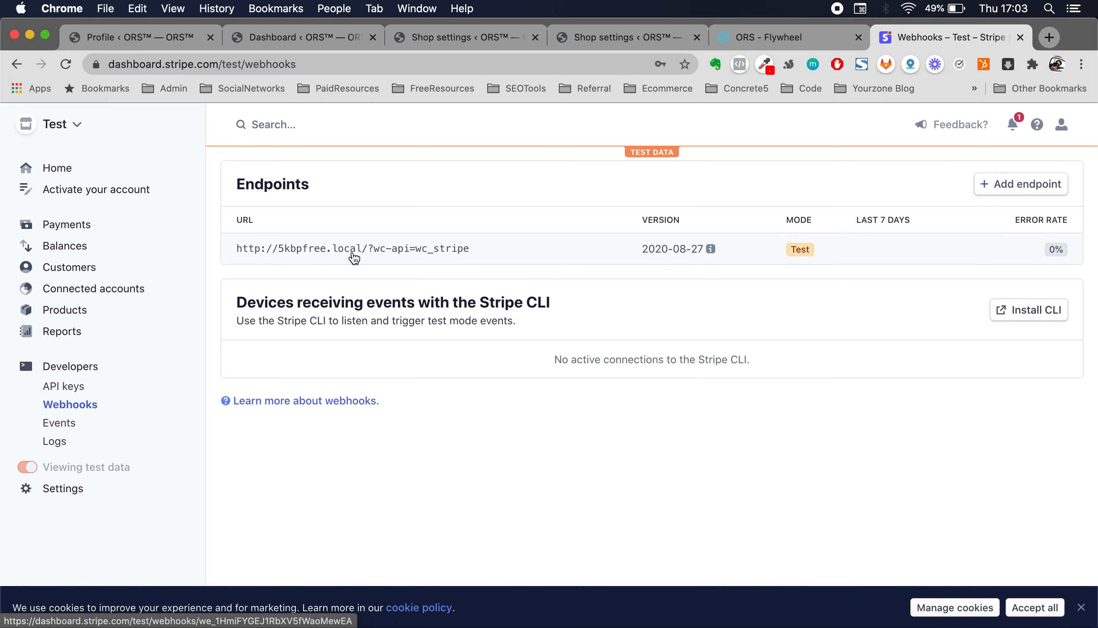
Switch to the shop's Stripe settings and enter ORS as the statement descriptor.
click(597, 43)
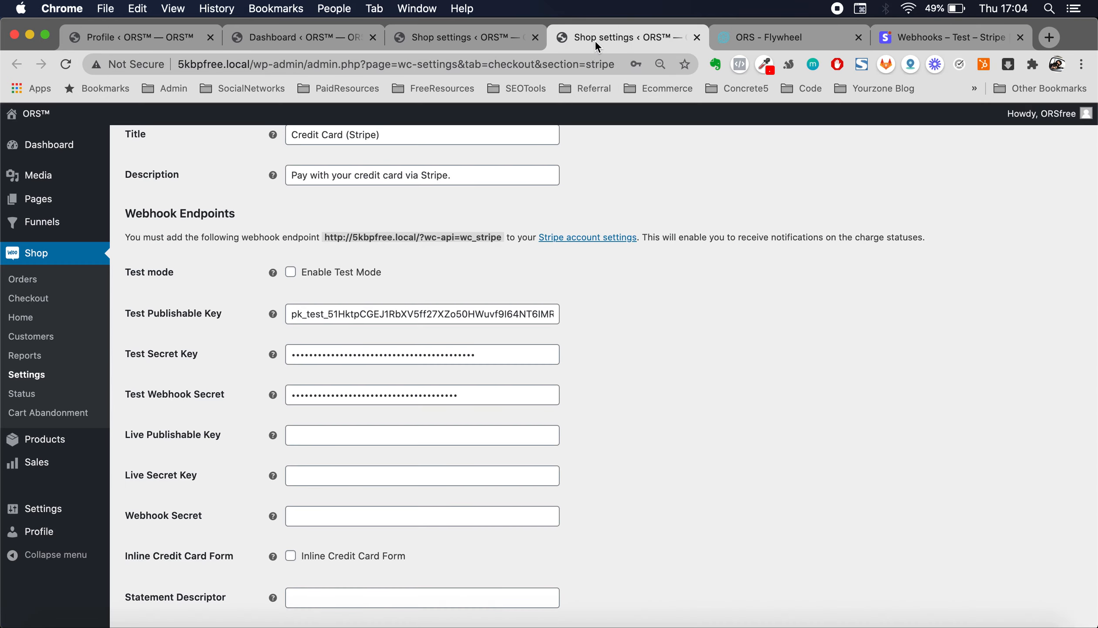
scroll(597, 300, down, 5)
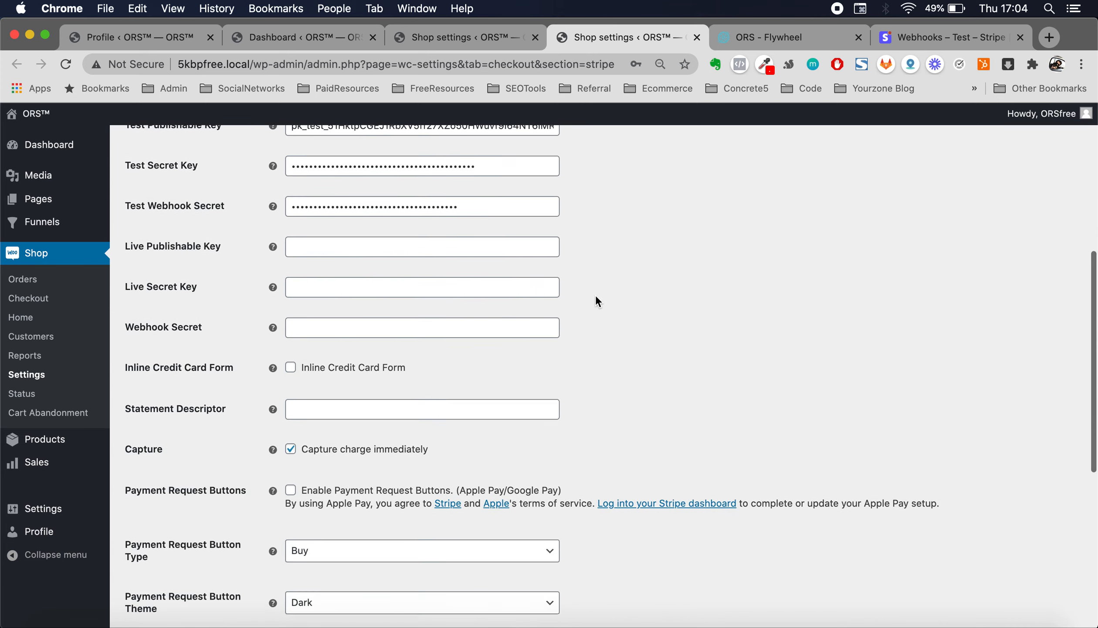
scroll(330, 372, down, 2)
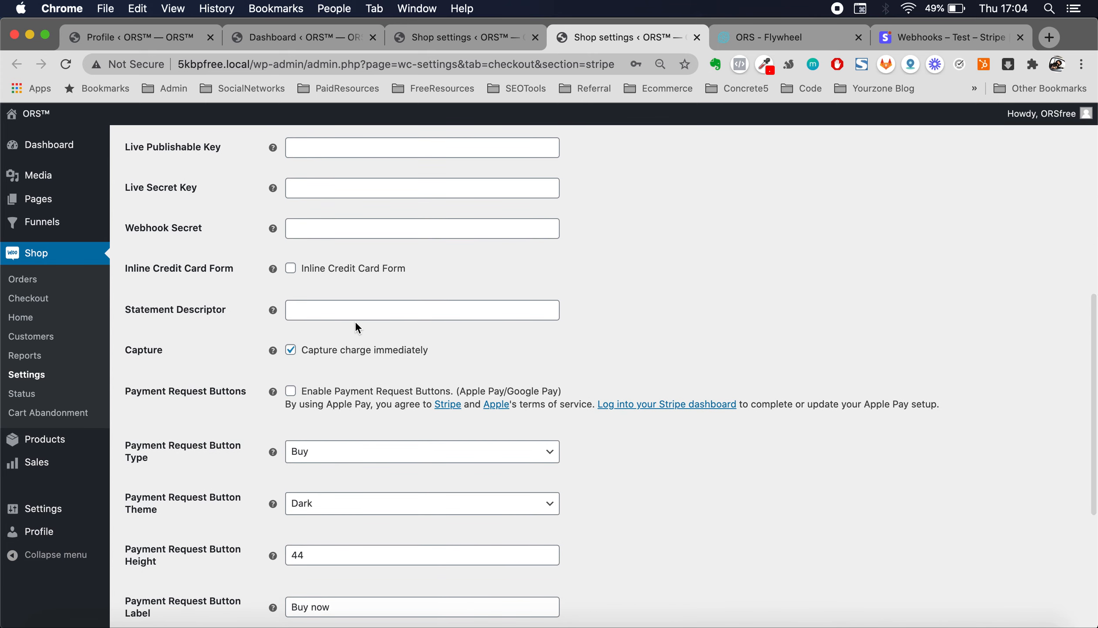
click(350, 309)
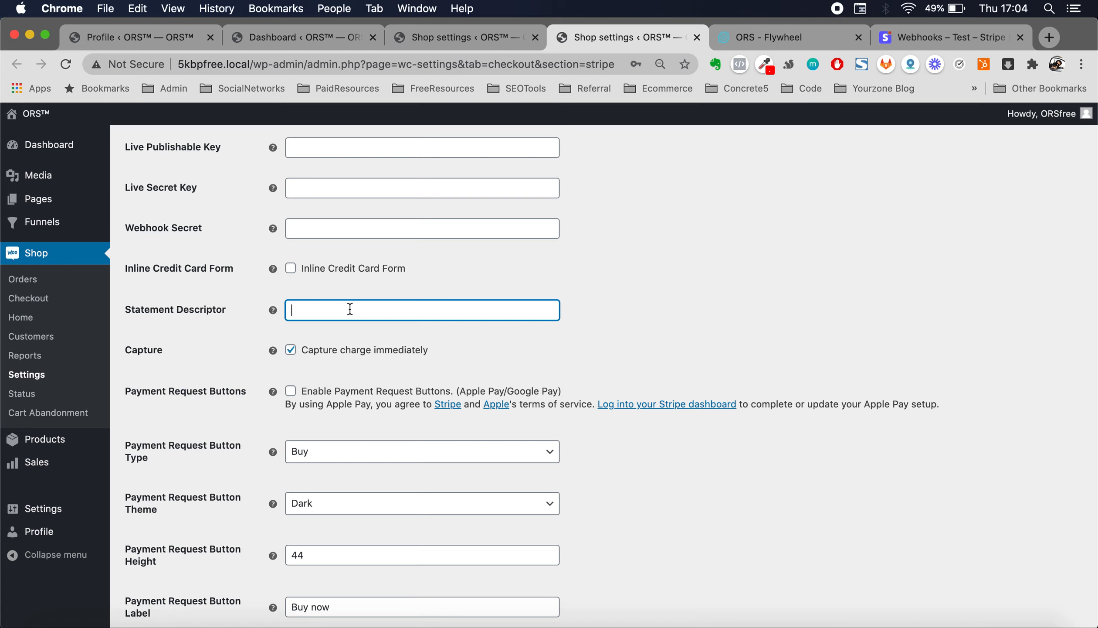
text(ORS)
scroll(479, 326, down, 1)
double_click(453, 262)
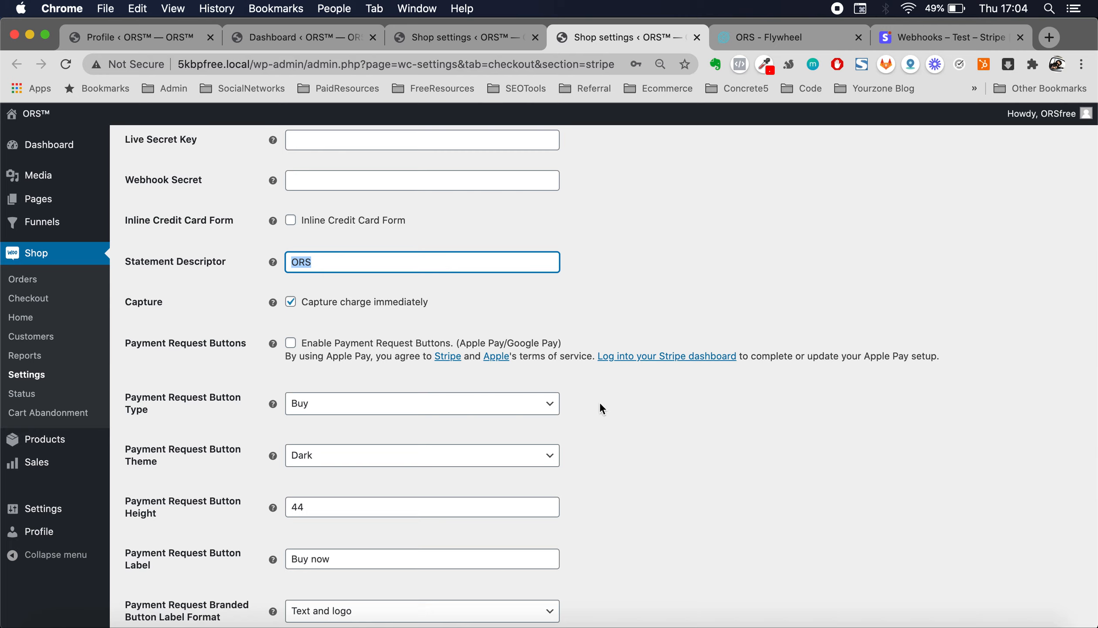
Enable the payment request buttons for Apple Pay and Google Pay, and review the remaining button, saved cards and logging options.
scroll(601, 407, down, 3)
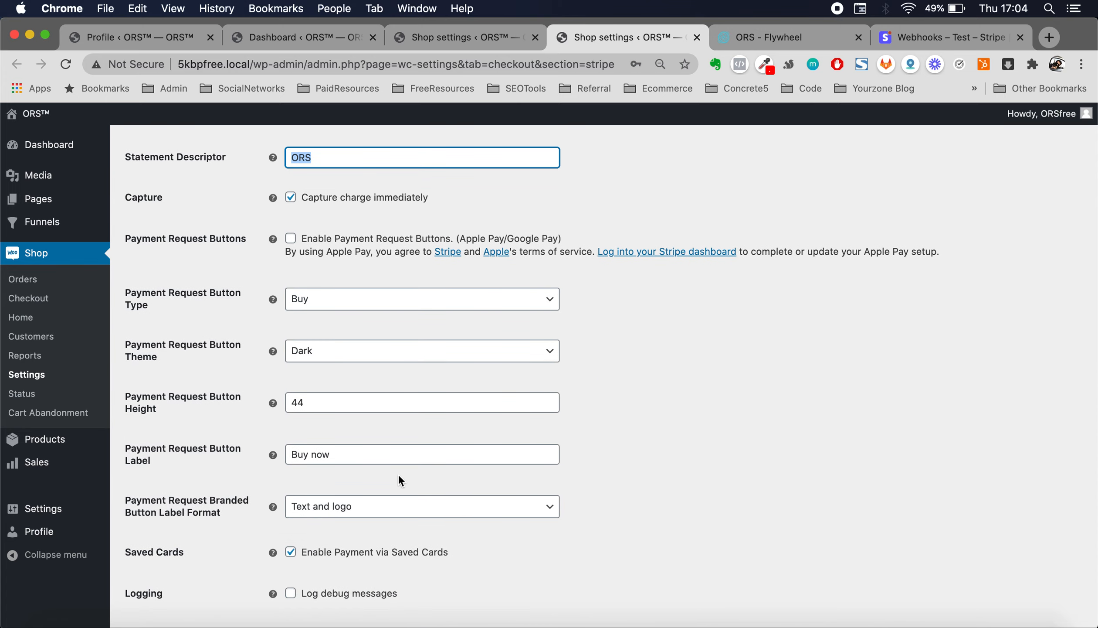
click(291, 239)
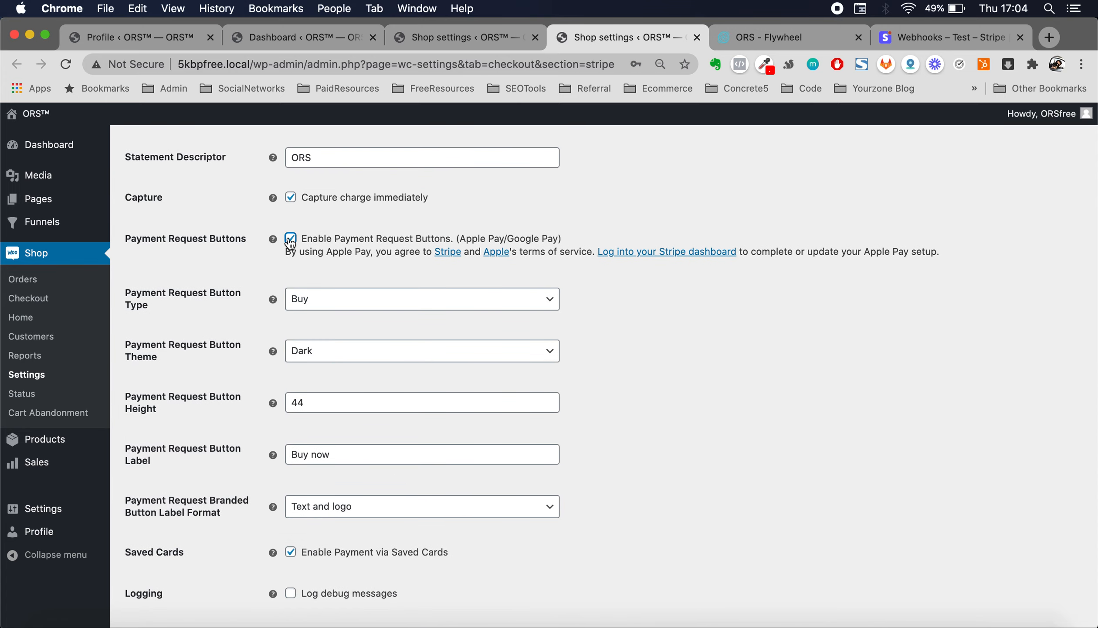
scroll(233, 582, down, 3)
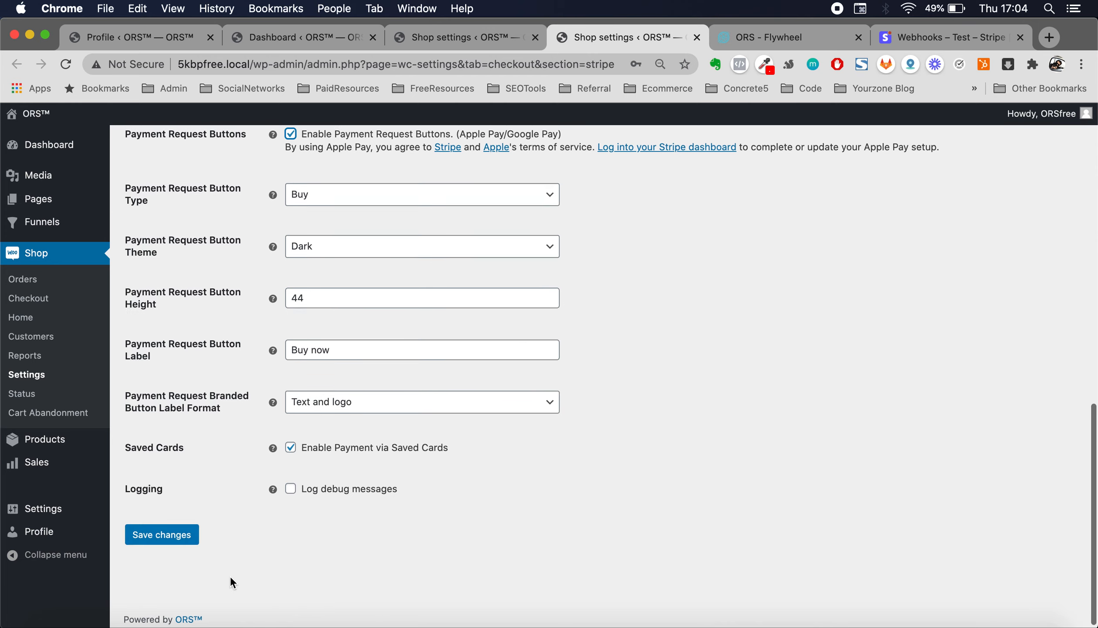
scroll(231, 581, up, 3)
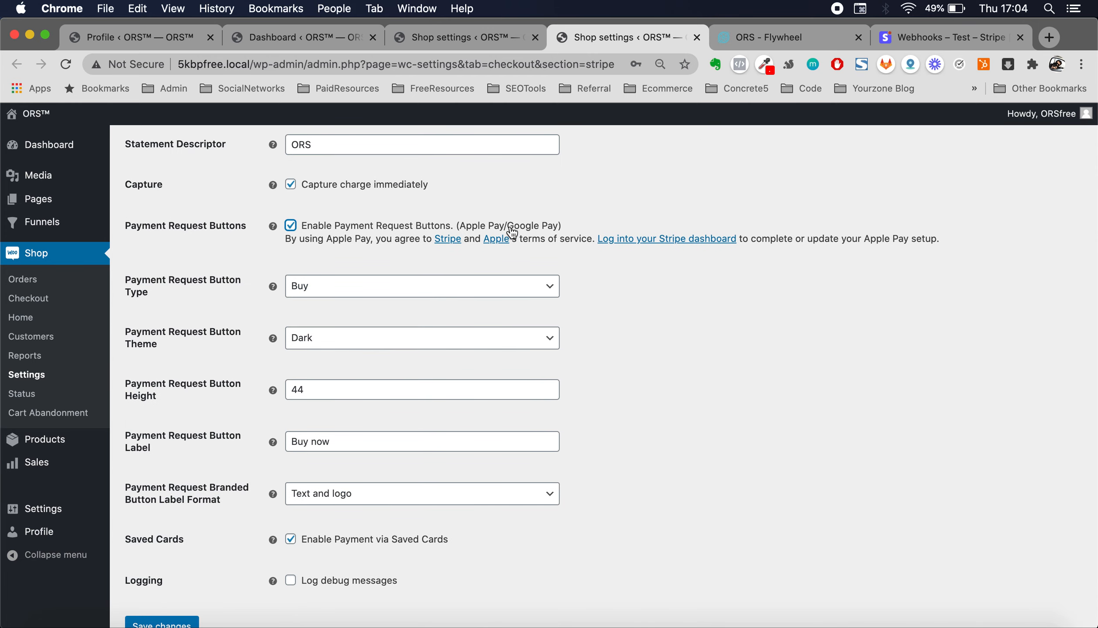
scroll(546, 327, down, 2)
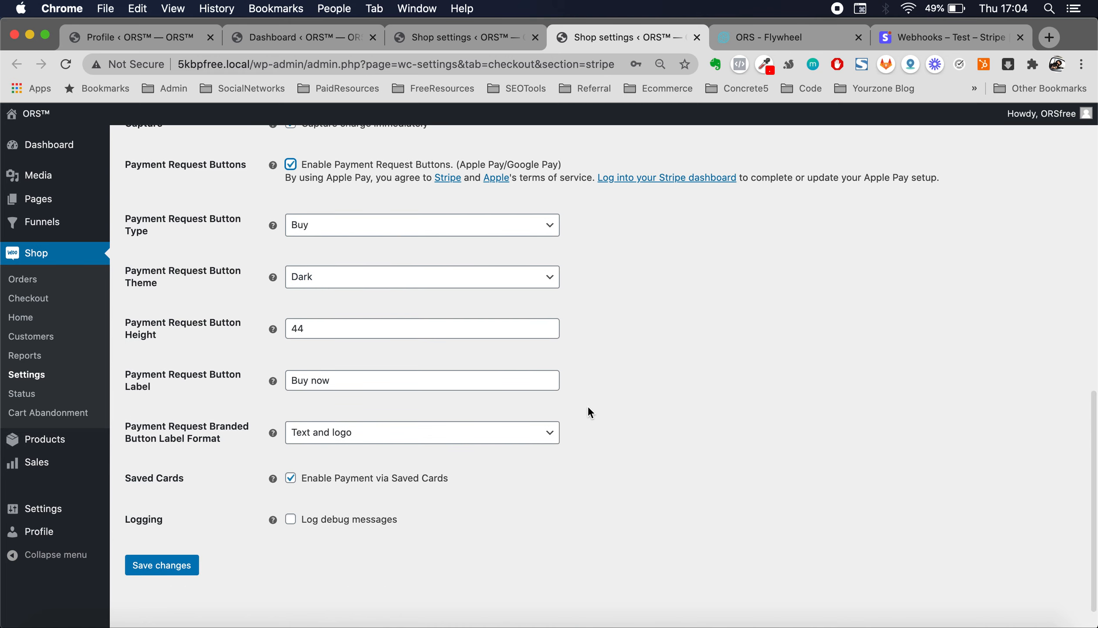
scroll(588, 408, up, 1)
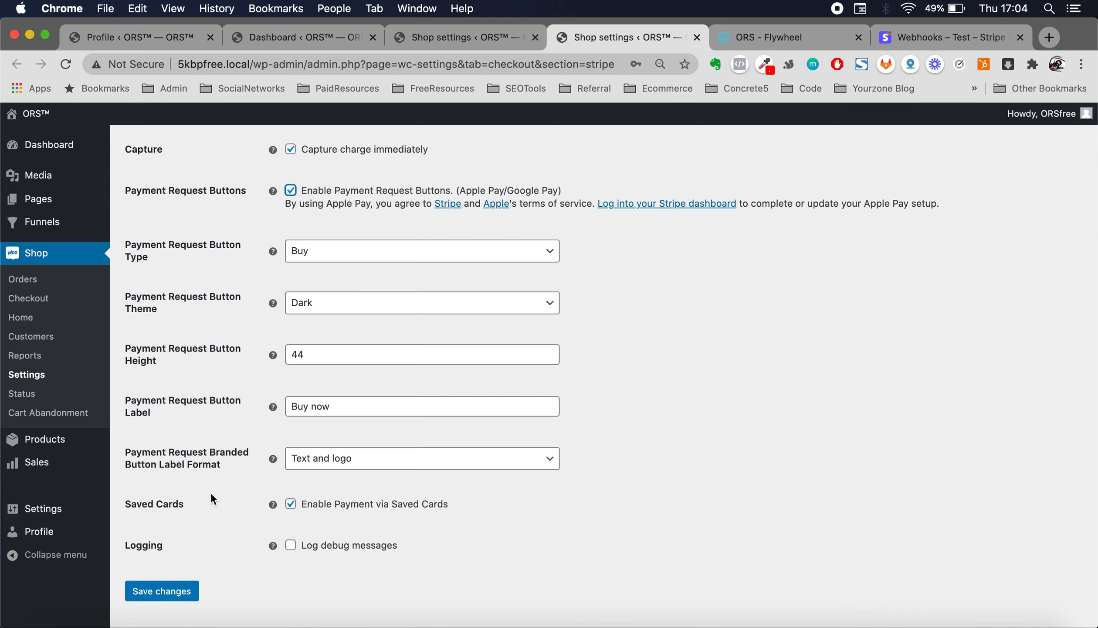
scroll(211, 490, down, 3)
scroll(207, 443, up, 6)
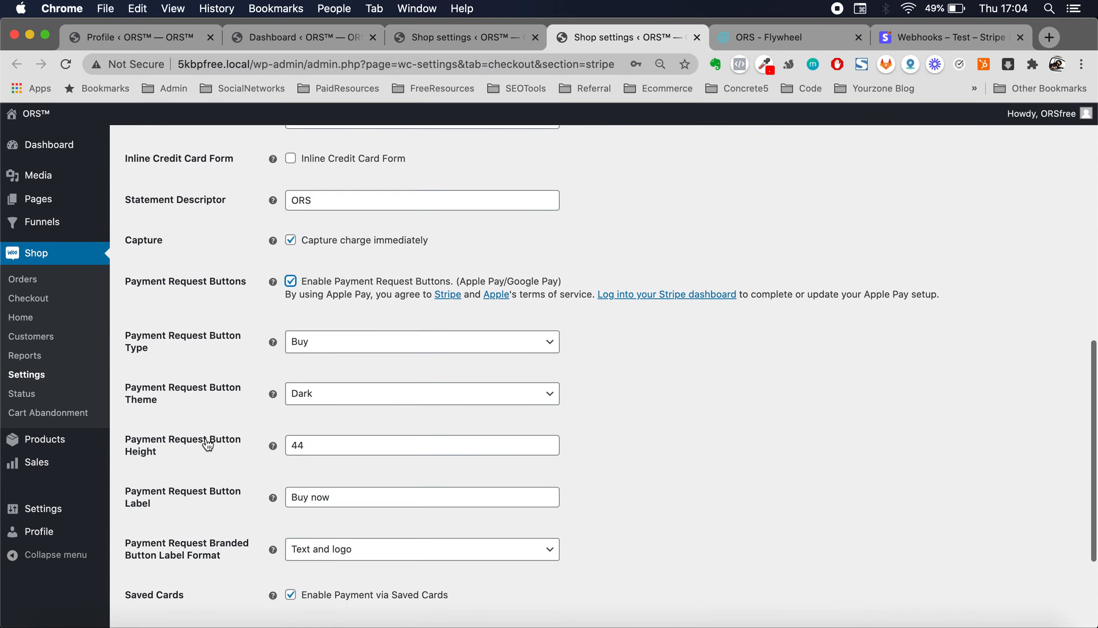
Turn Stripe test mode on and off again, and review the test and live key fields.
scroll(208, 442, up, 5)
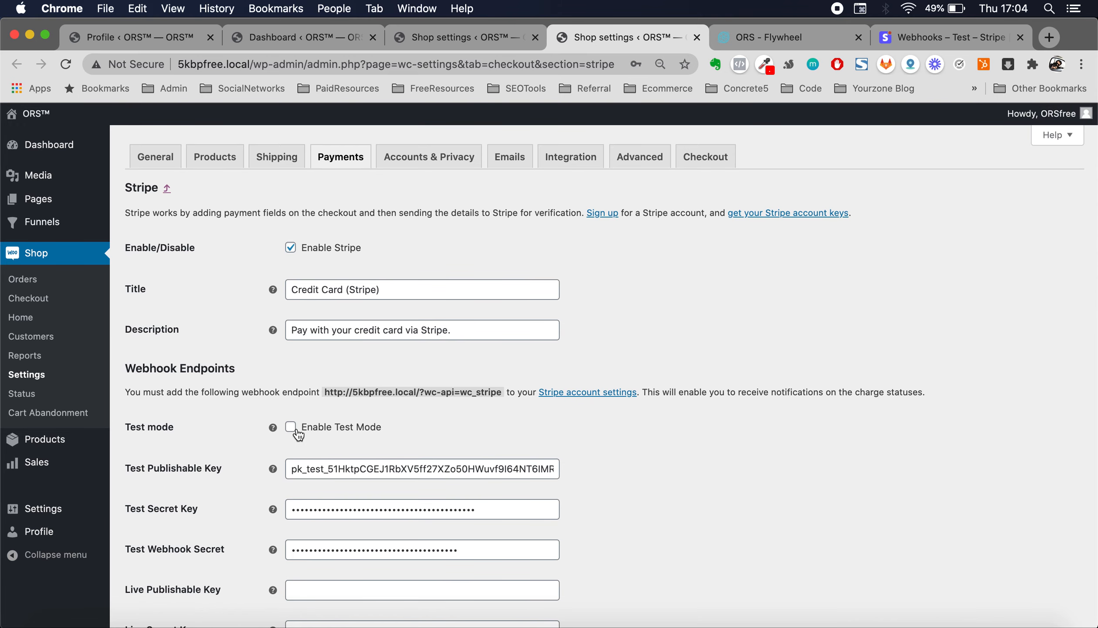
click(290, 431)
click(290, 431)
scroll(571, 448, down, 3)
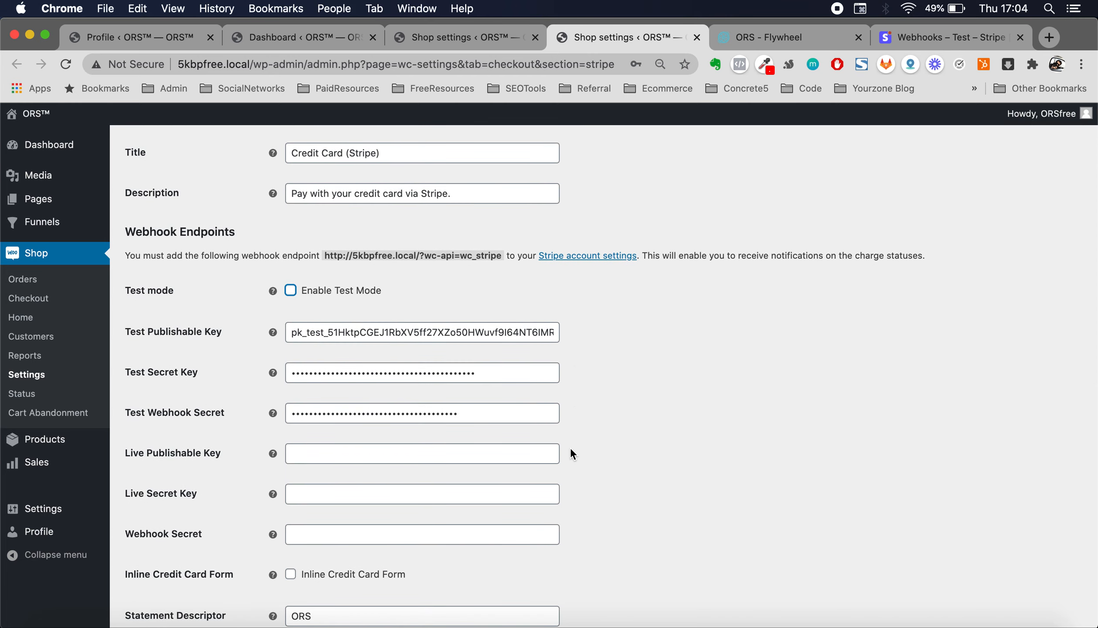
scroll(570, 449, up, 3)
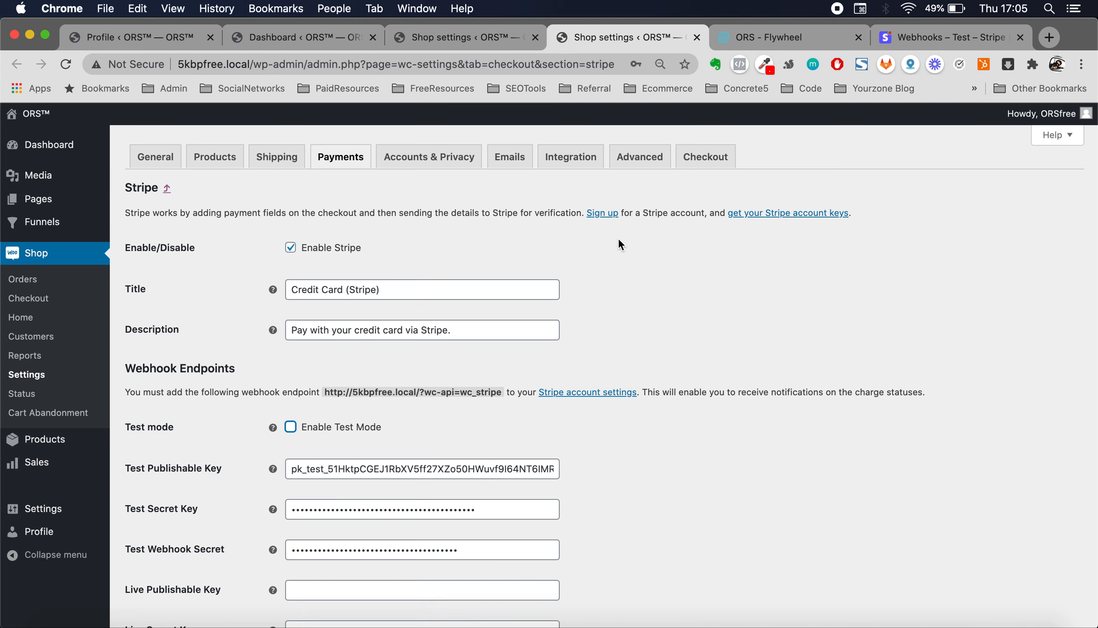
Switch to the ORS site's overview in Flywheel.
click(780, 34)
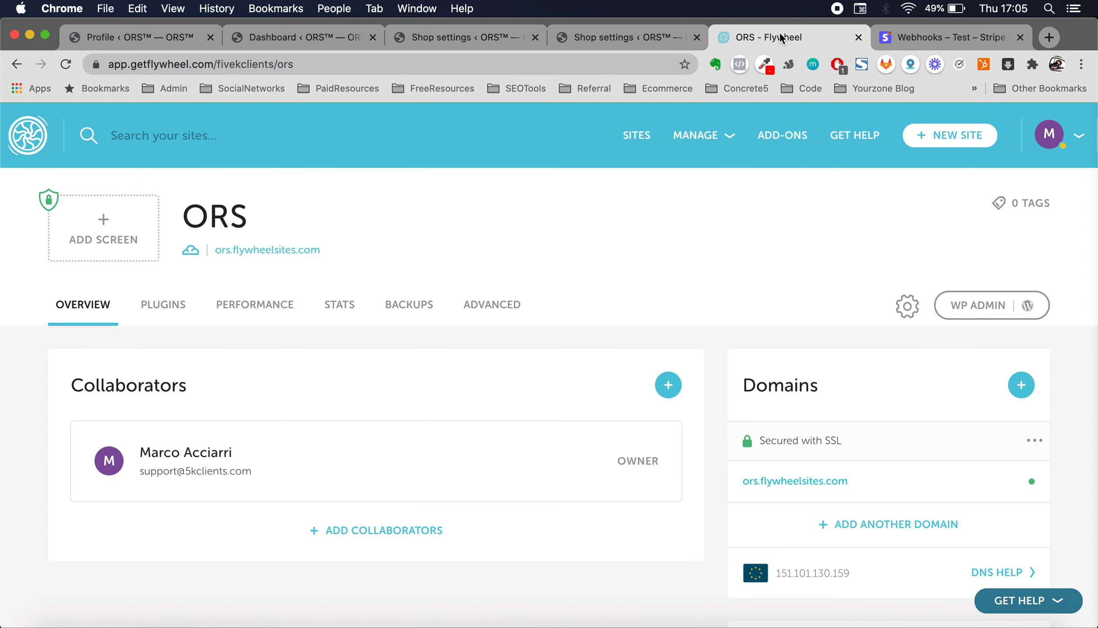